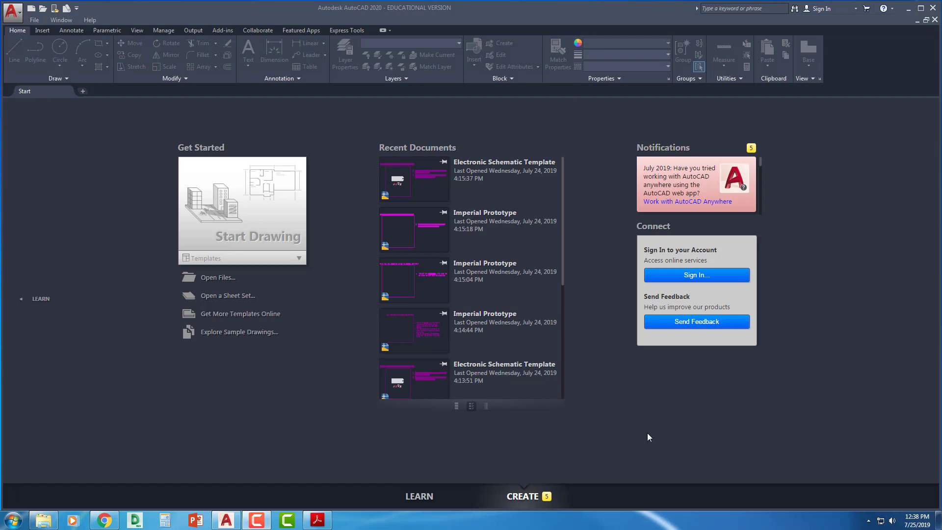
Open the Electronic Schematic Template, dismiss the proxy notice, and zoom onto the symbols and note.
click(434, 190)
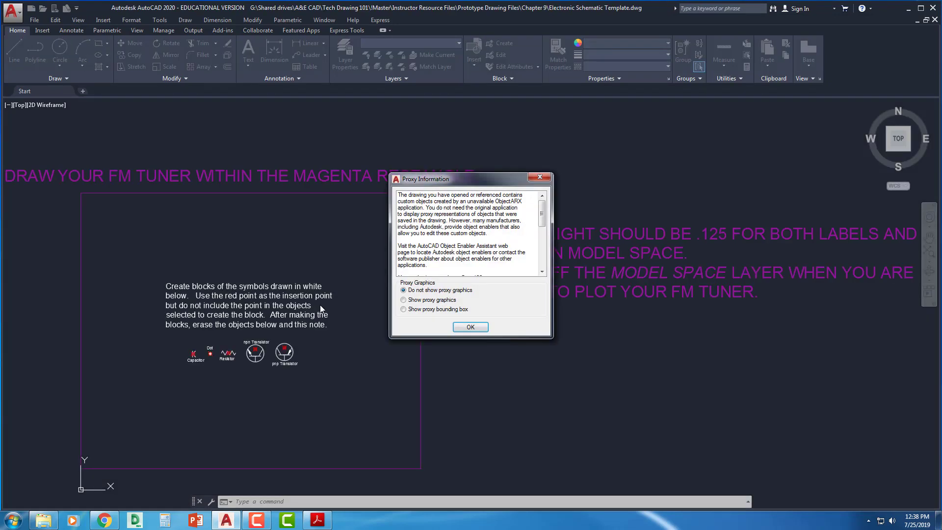
click(471, 327)
middle_drag(391, 385, 411, 372)
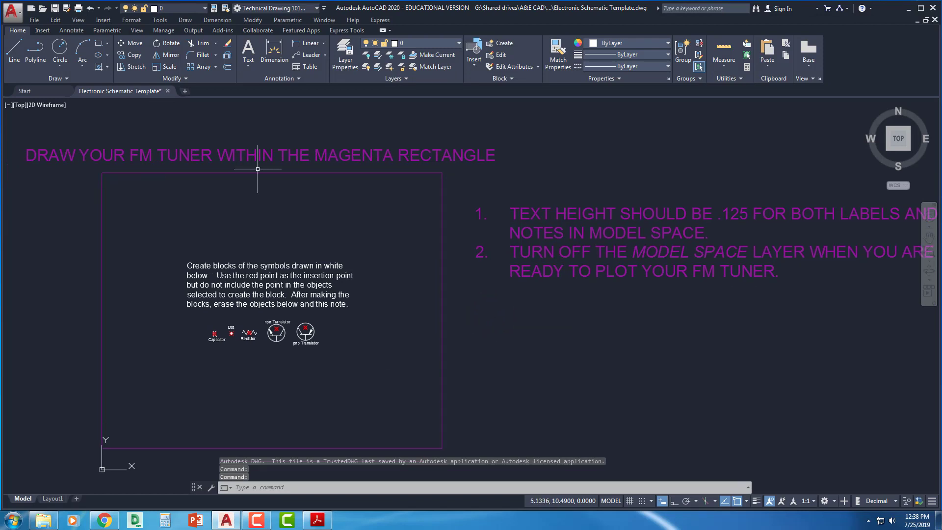
middle_drag(473, 302, 392, 312)
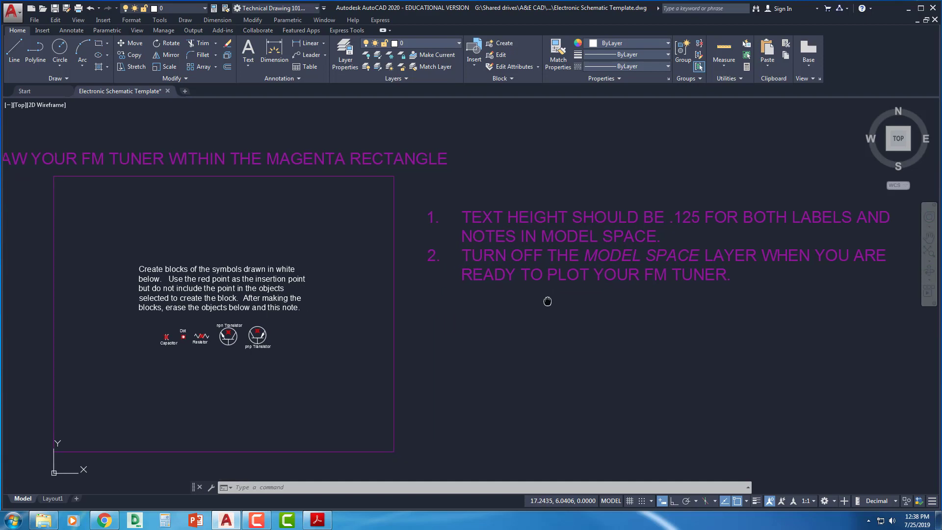
scroll(456, 314, up, 5)
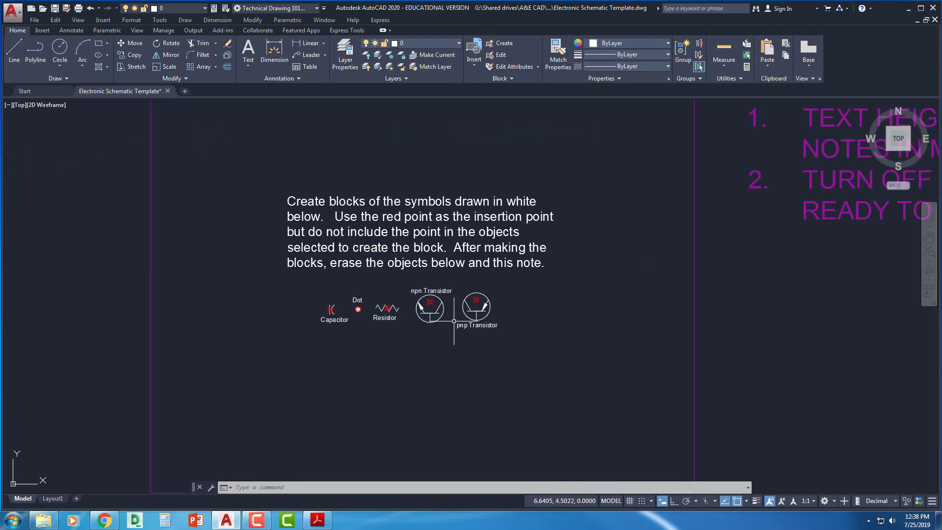
middle_drag(459, 357, 458, 363)
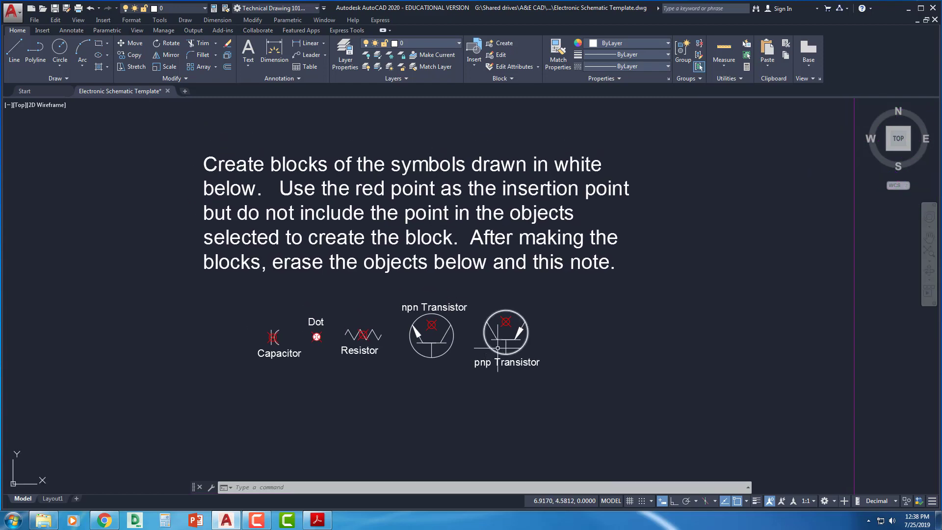
middle_drag(577, 312, 579, 318)
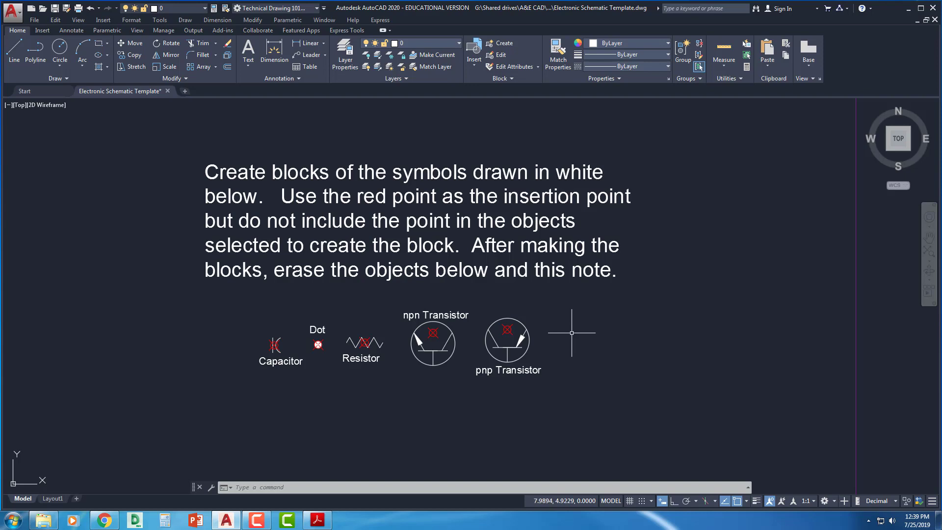
Turn on Node object snapping from the status bar.
click(746, 501)
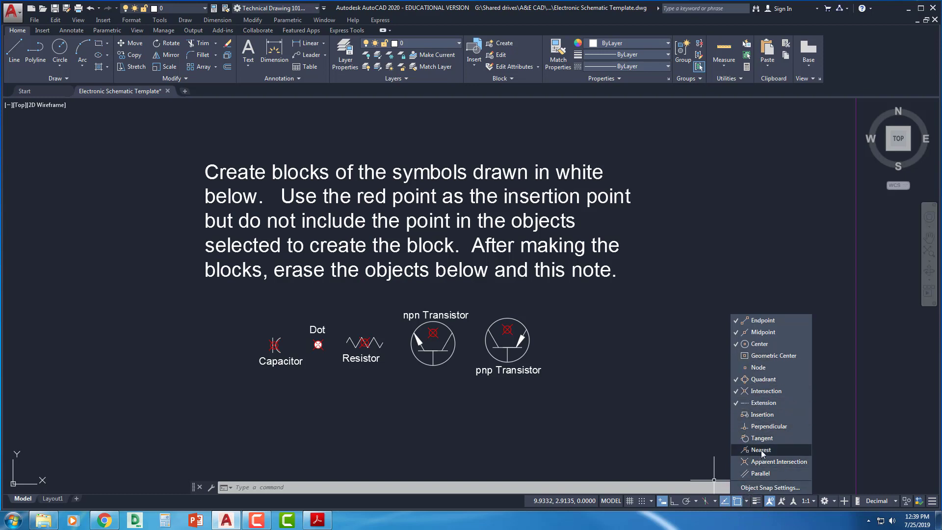
click(767, 368)
click(665, 406)
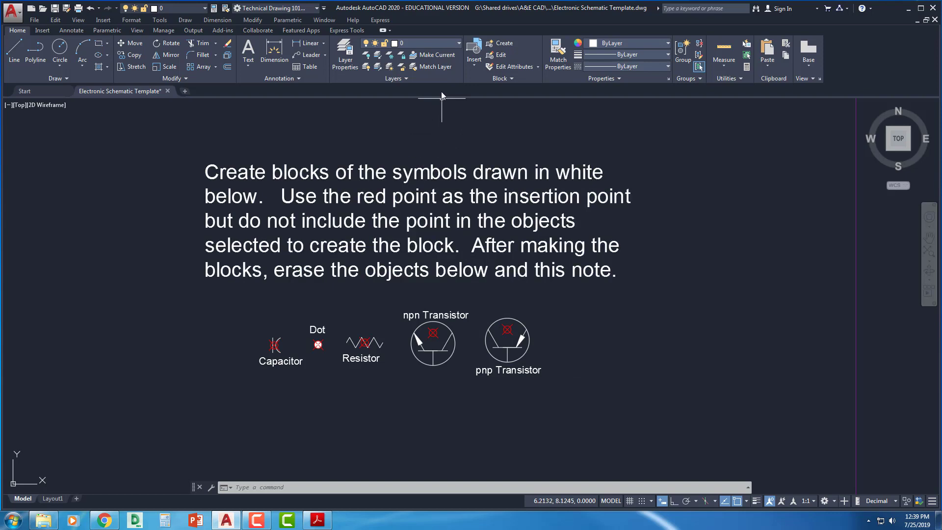
Lock the Nodes layer.
click(448, 43)
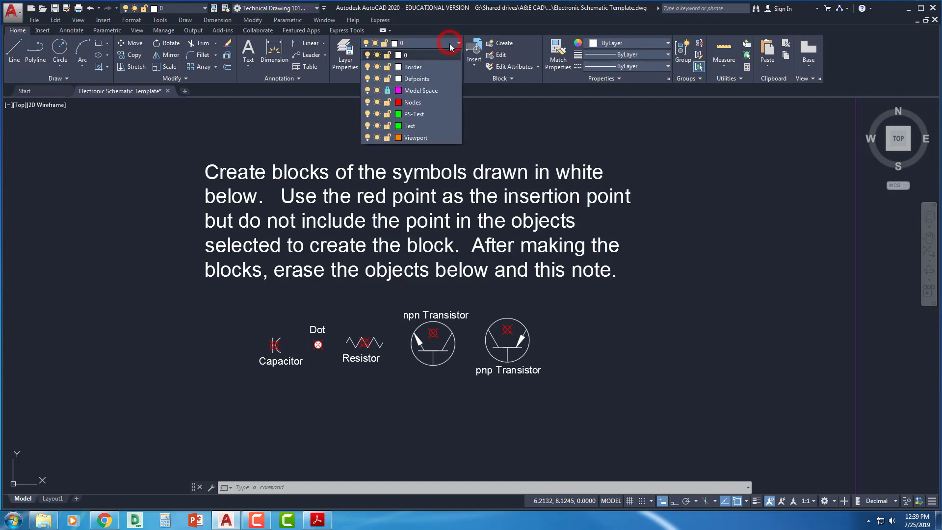
click(387, 102)
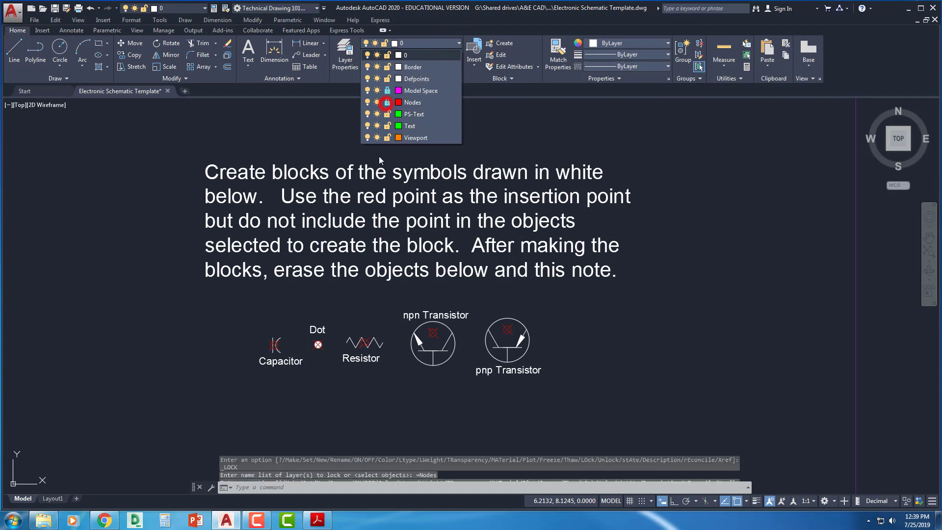
click(496, 134)
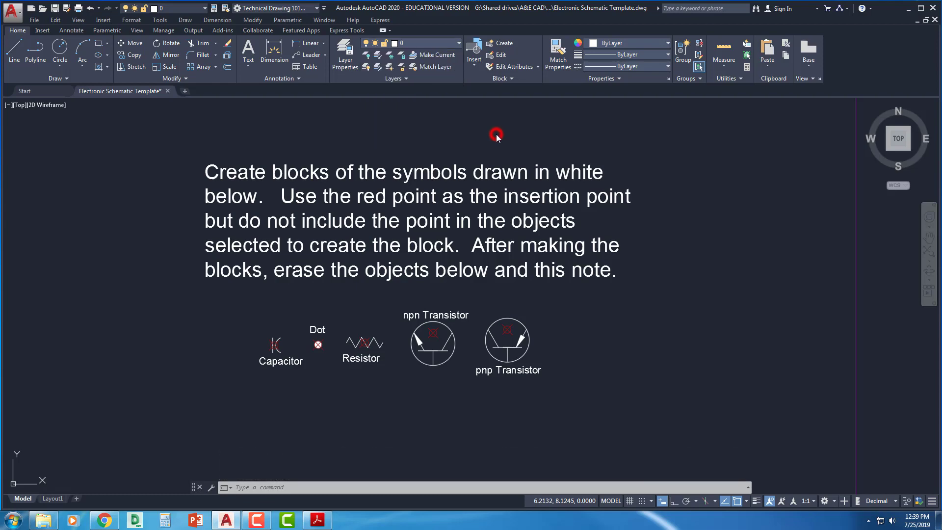
Save the drawing with Save As to the Desktop under the name 'FM Tuner'.
click(34, 19)
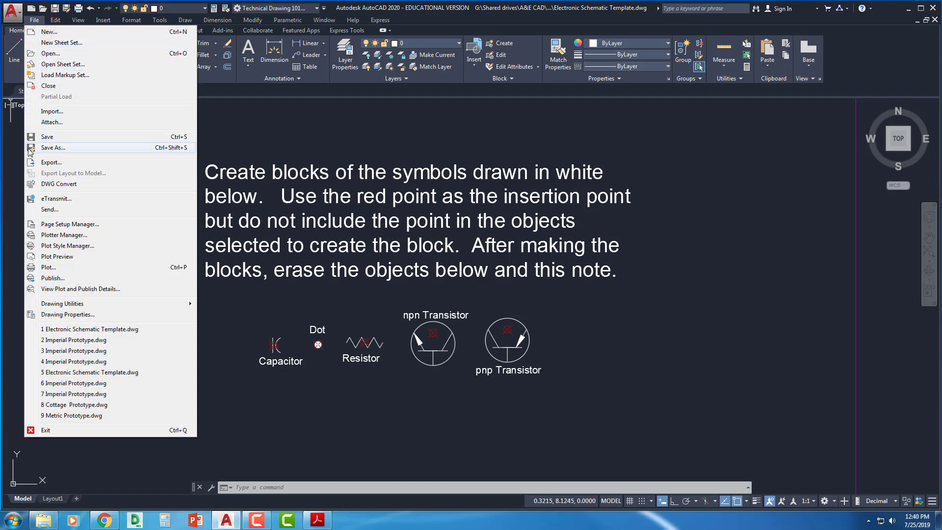
click(19, 131)
click(28, 188)
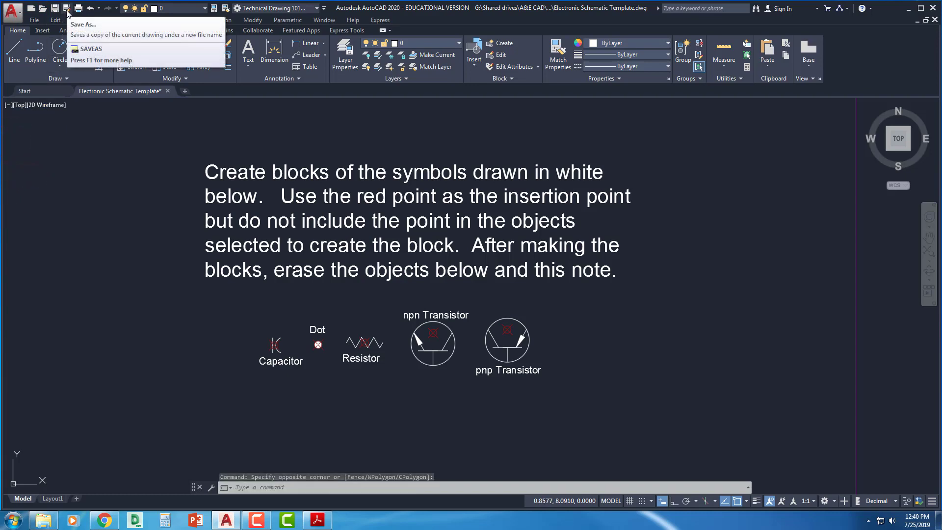
click(12, 11)
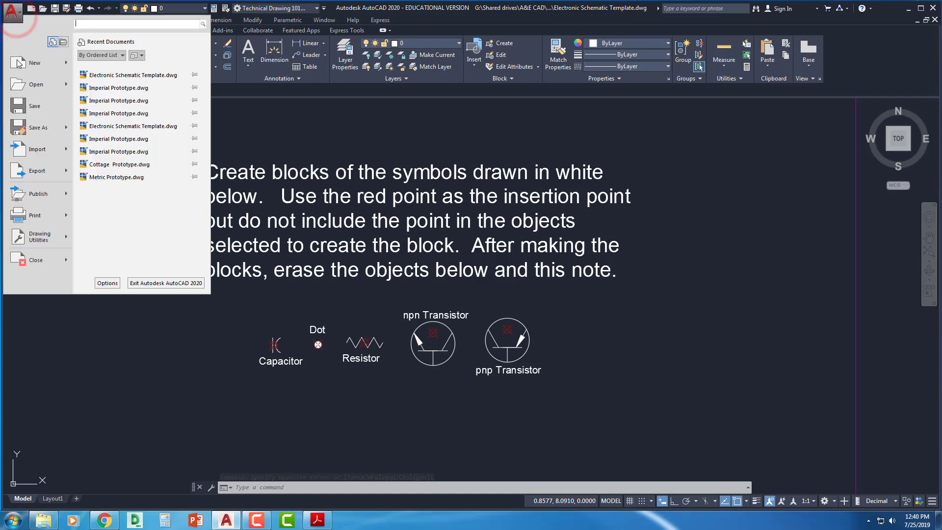
click(39, 129)
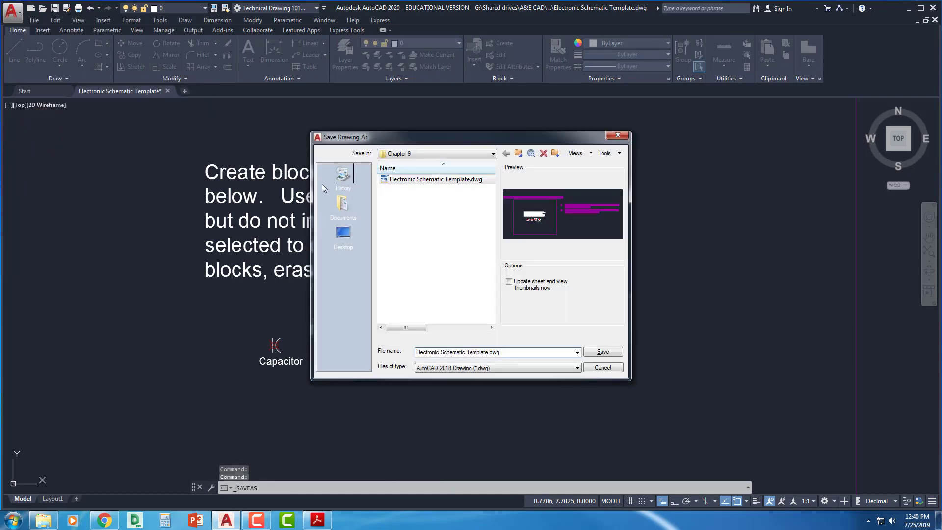
click(344, 234)
click(506, 352)
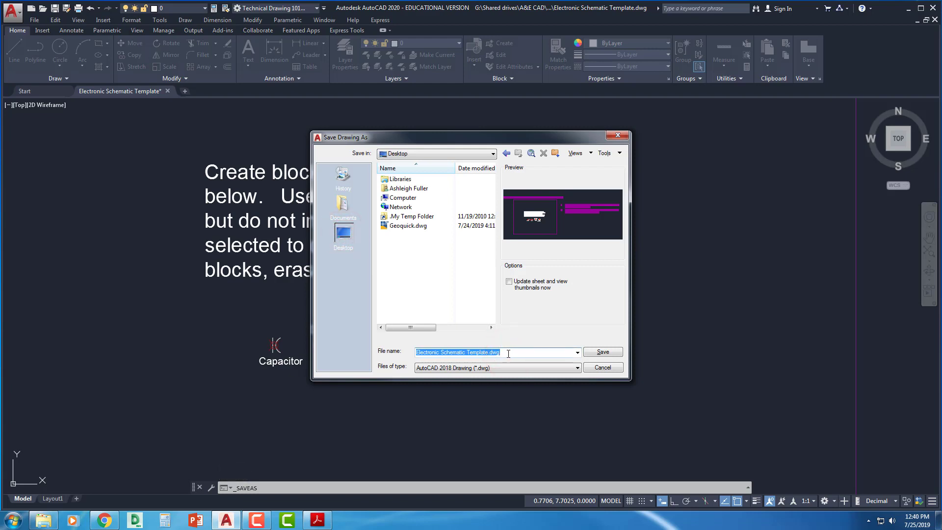
text(FM )
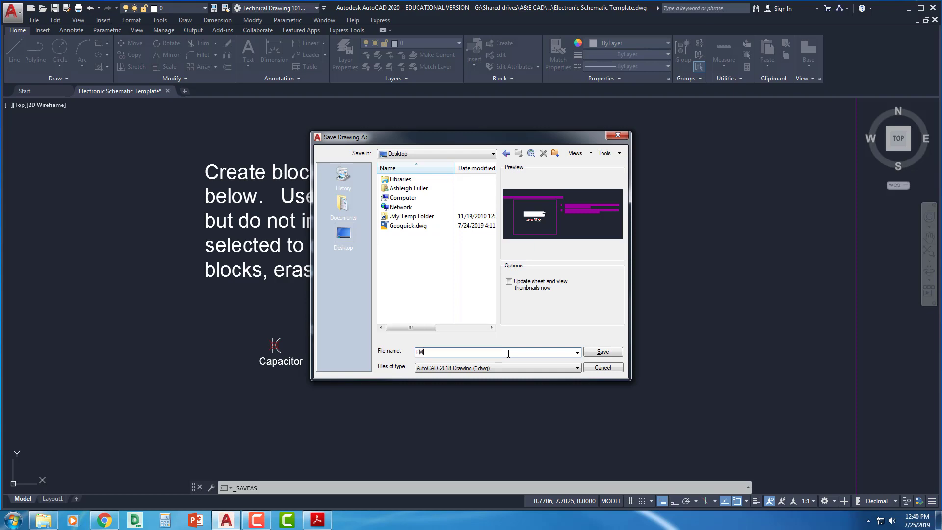
text(Tuner)
click(603, 352)
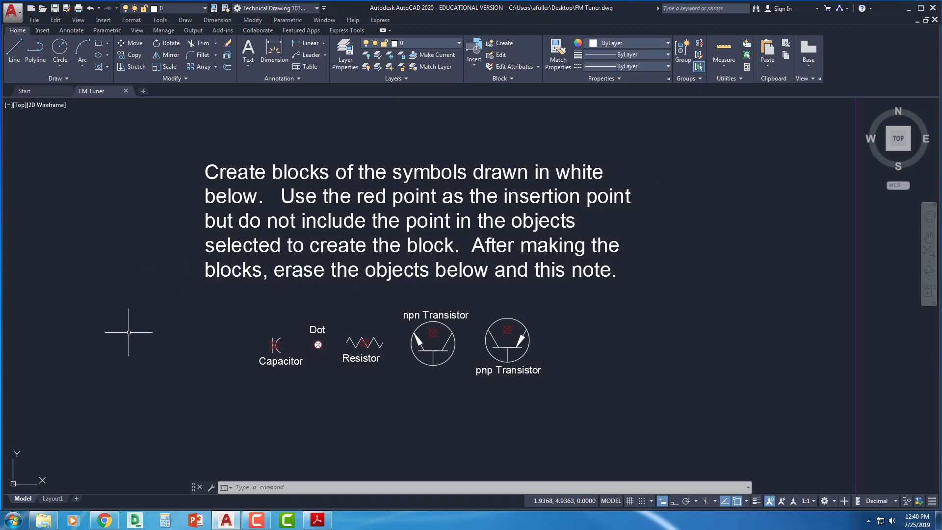
click(55, 498)
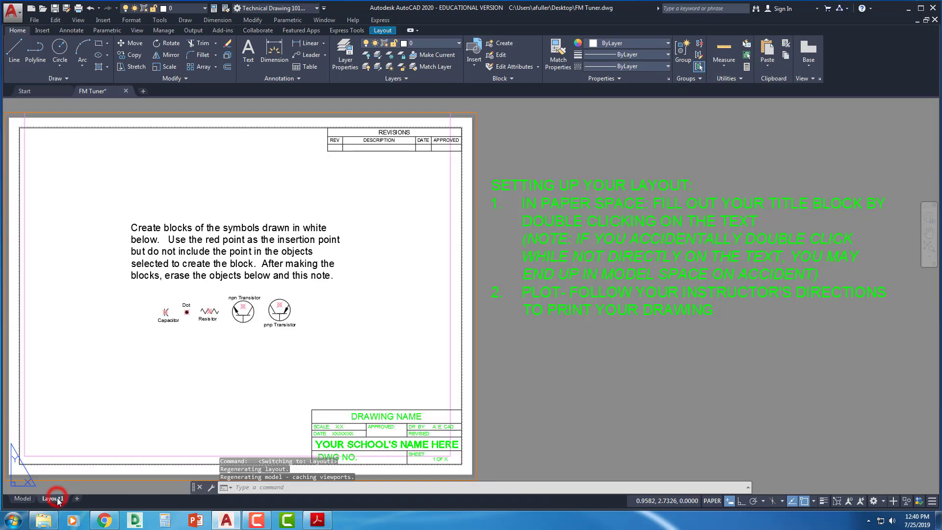
click(25, 498)
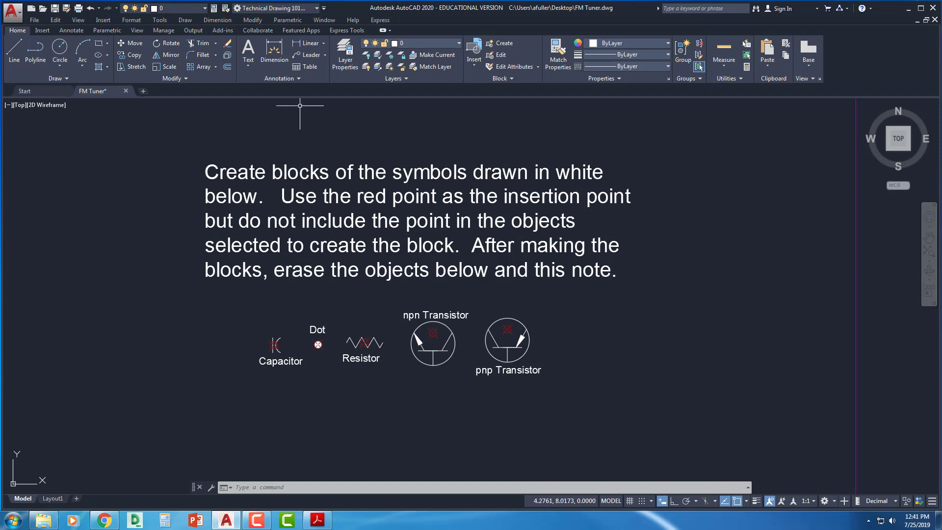
Create a new layer named Circuit with colour red.
click(343, 56)
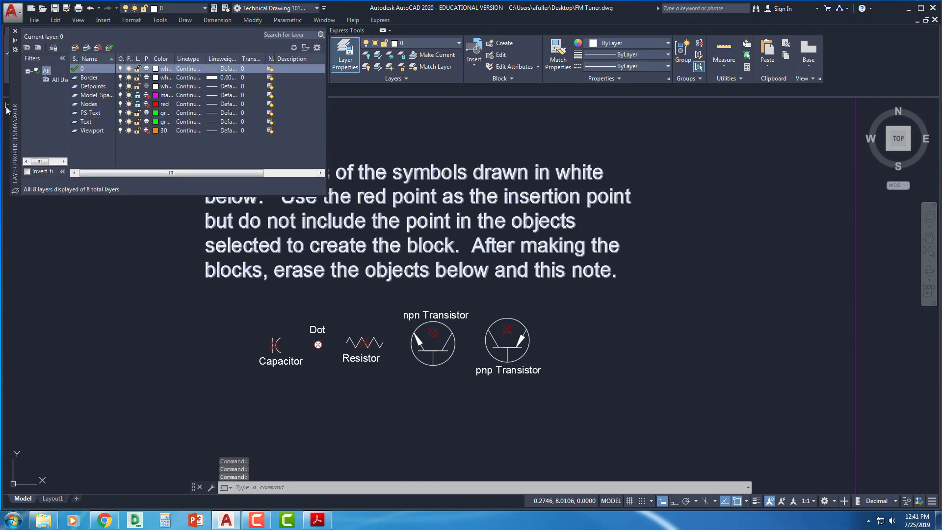
drag(14, 109, 87, 232)
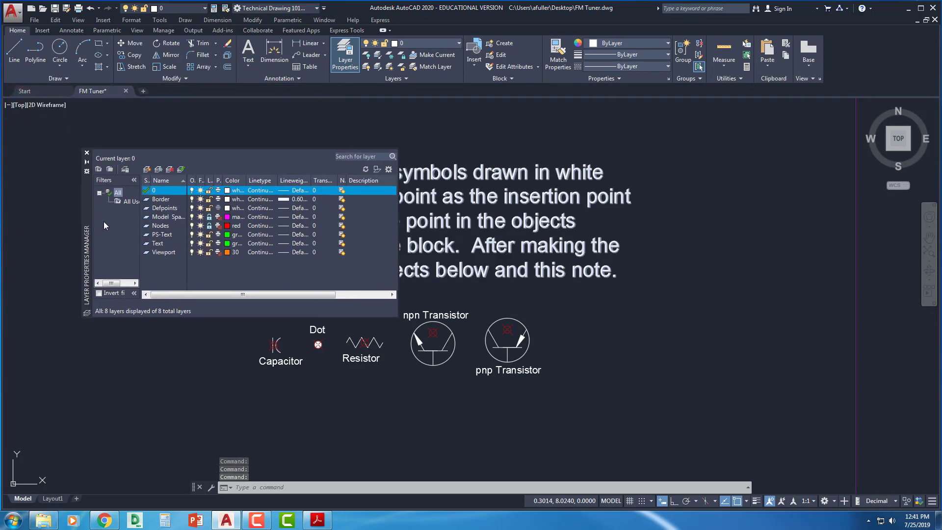
click(148, 170)
text(Circuit)
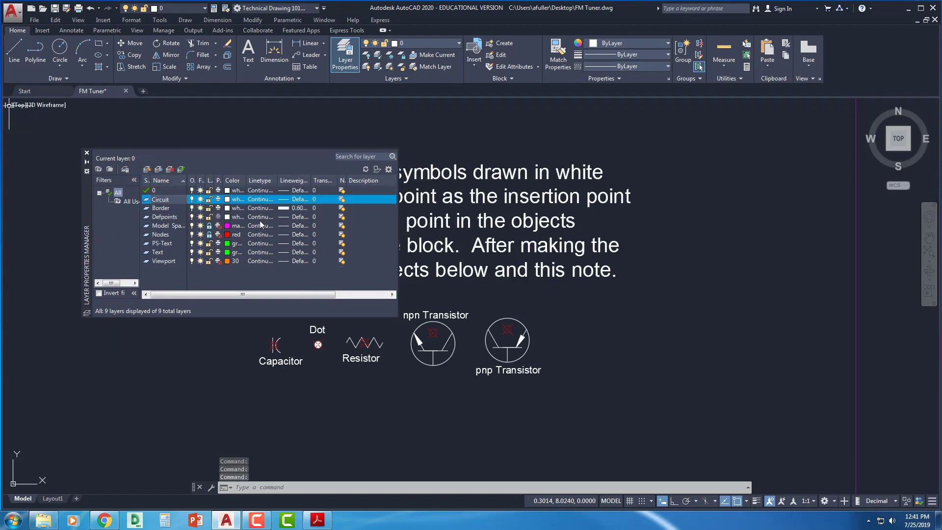
click(227, 199)
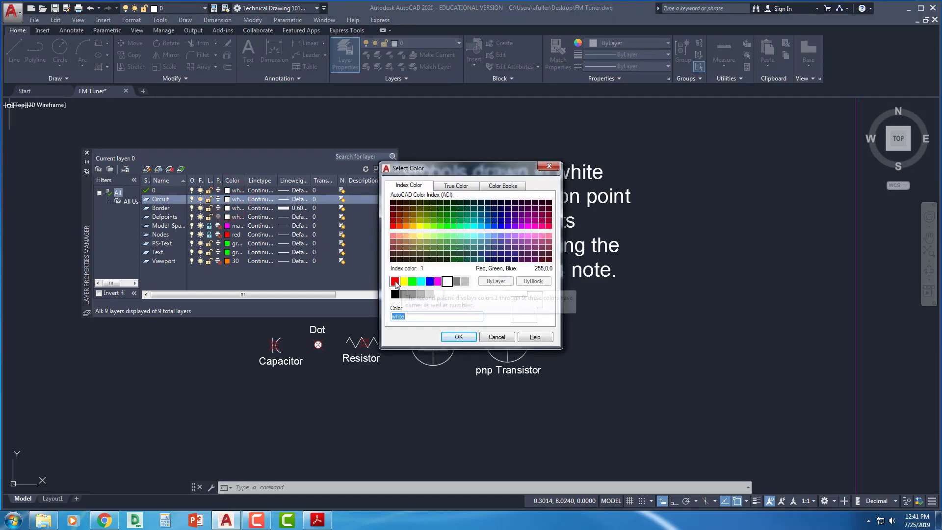
click(394, 281)
click(456, 336)
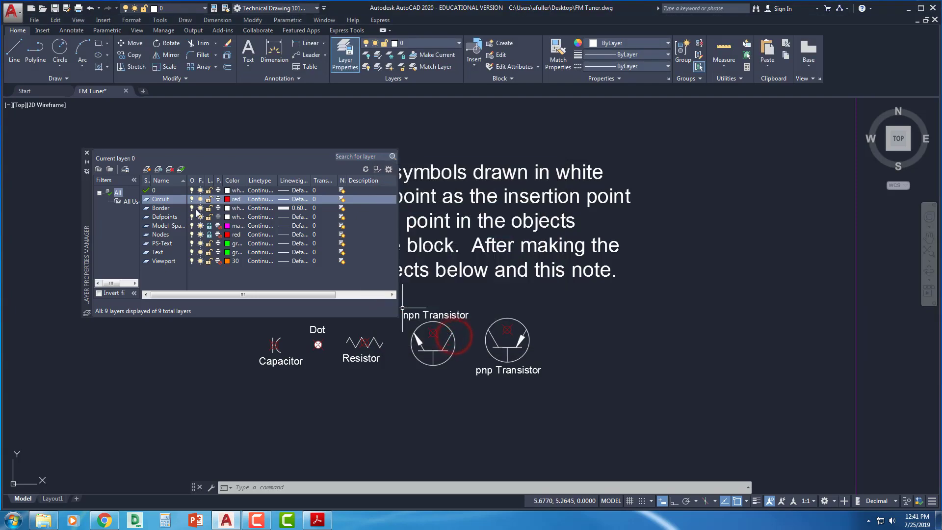
Add a Symbols layer coloured cyan and close the layer manager.
click(147, 169)
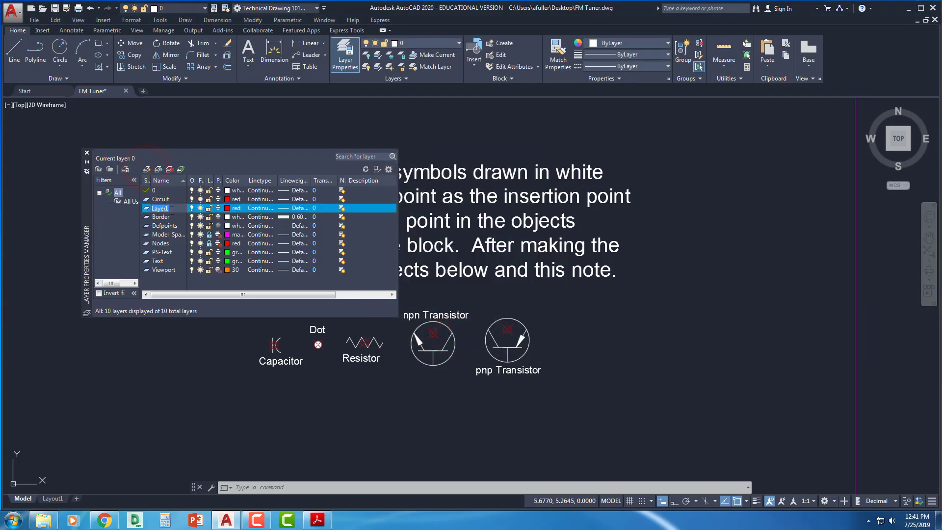
text(Symbols)
click(227, 208)
click(421, 281)
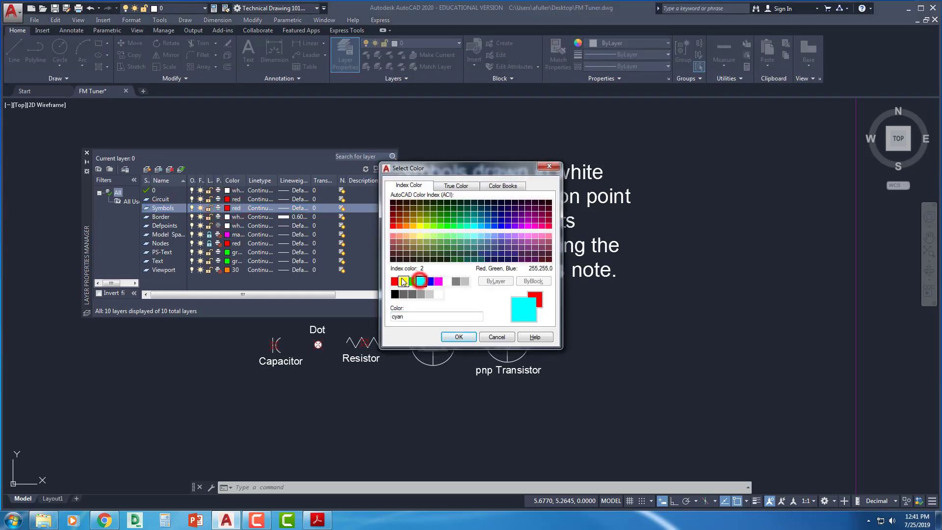
click(459, 336)
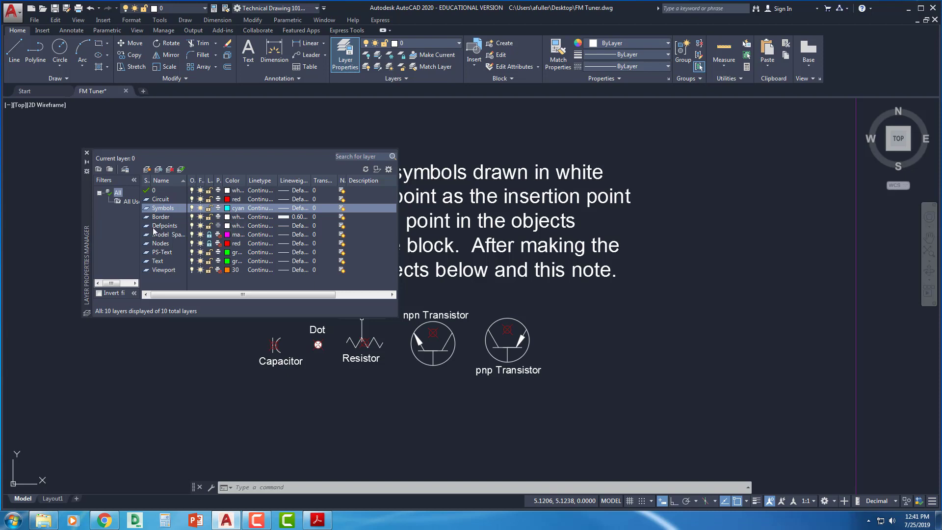
click(87, 154)
Zoom in on the row of schematic symbols and switch the ribbon to Insert.
middle_drag(175, 311, 169, 288)
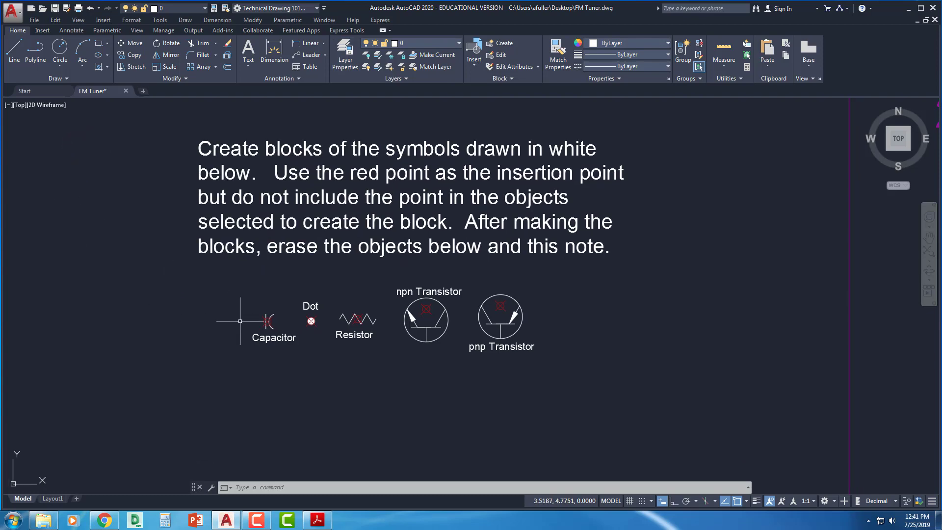
scroll(251, 325, up, 2)
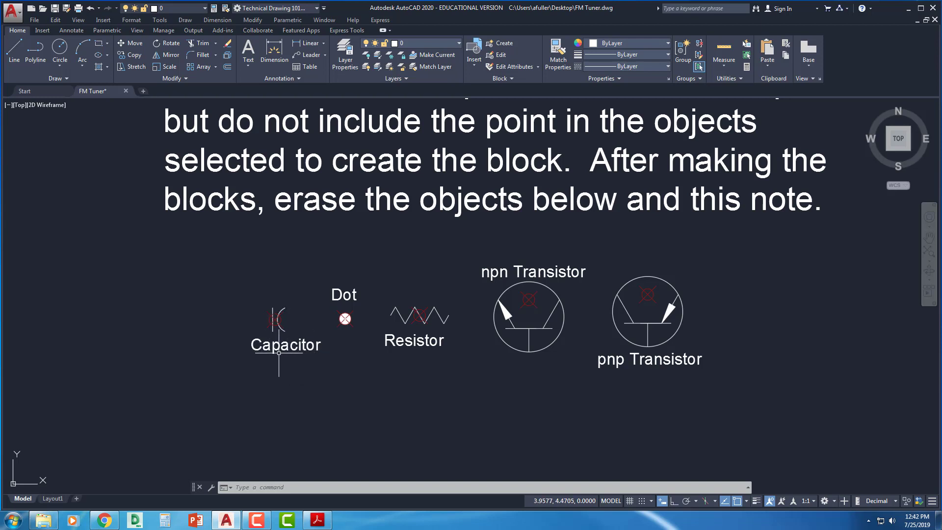
scroll(279, 349, up, 2)
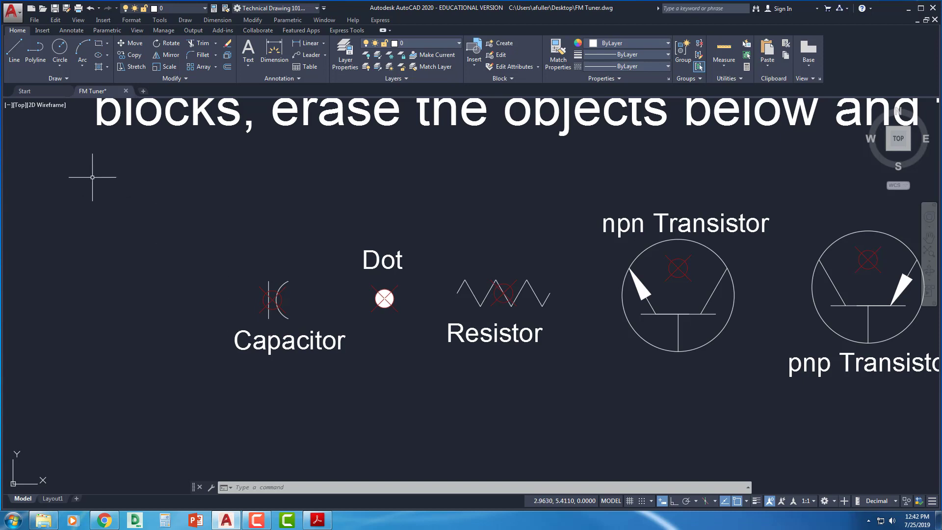
click(43, 31)
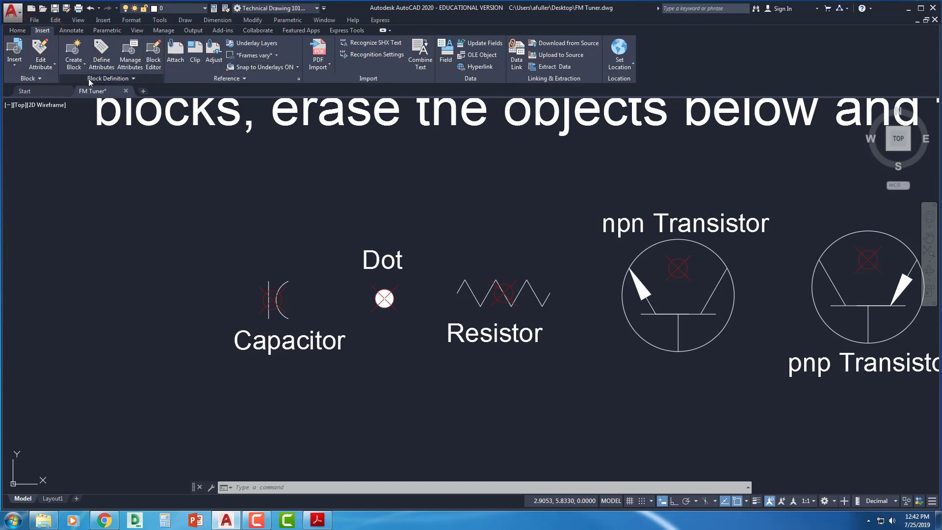
Define a Capacitor block based at its red node, window-selecting the capacitor's two lines.
click(75, 51)
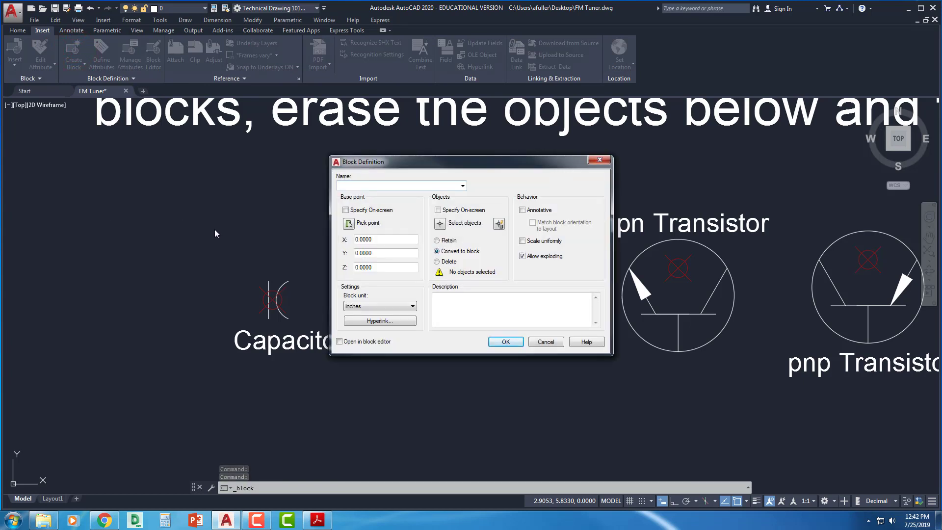
text(Capca)
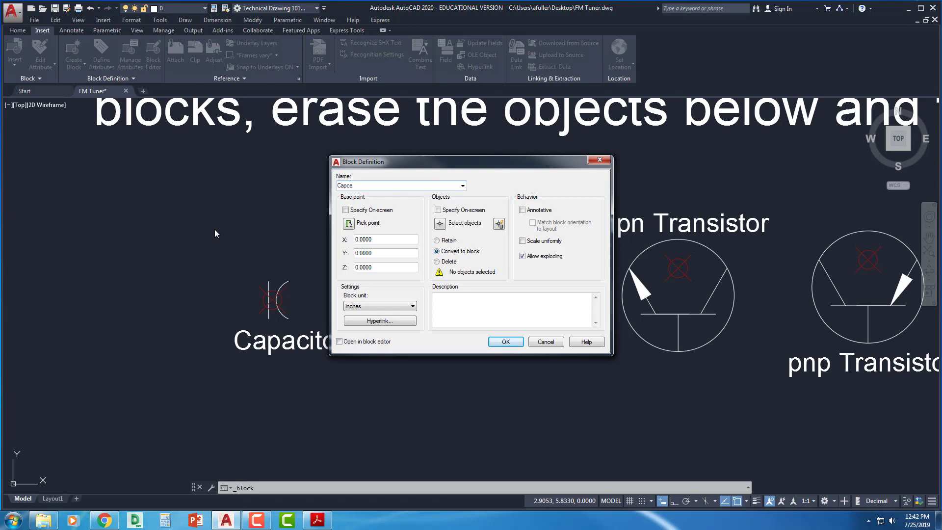
key(BackSpace)
text(acitor)
click(348, 223)
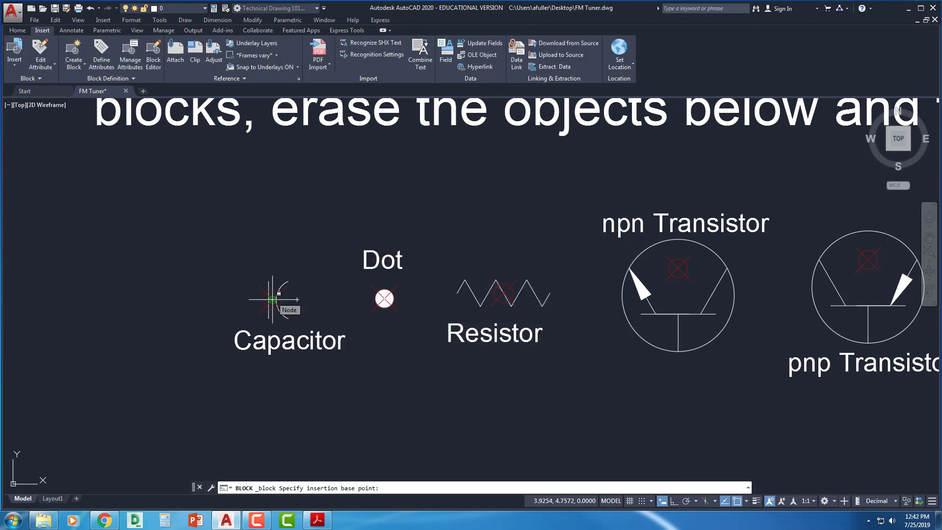
click(273, 299)
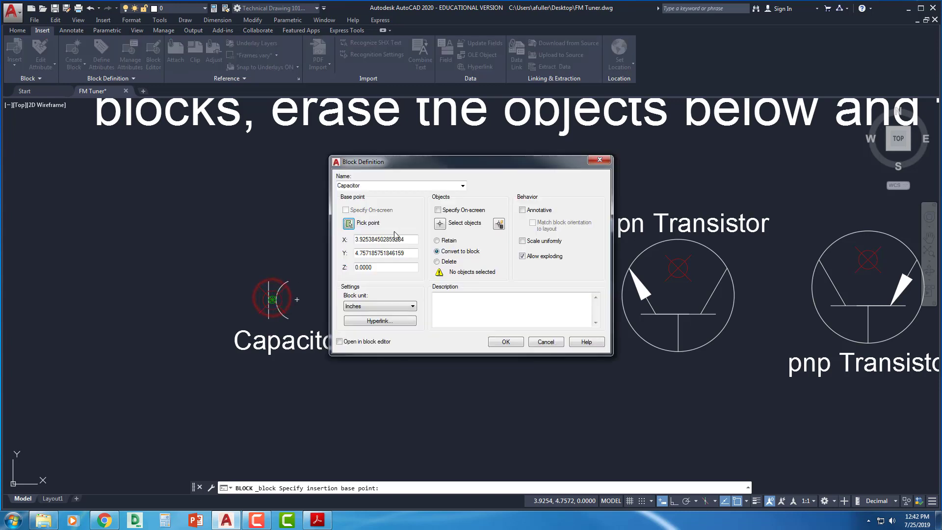
click(439, 224)
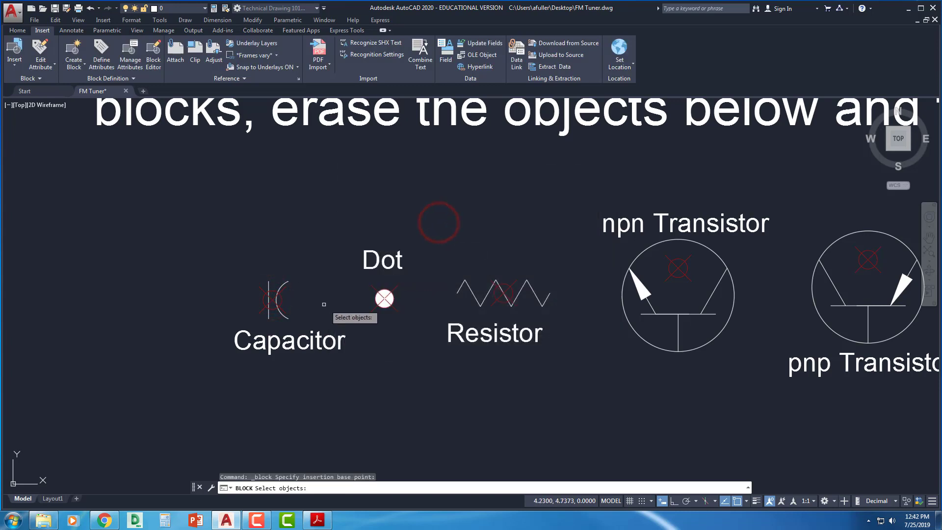
click(304, 278)
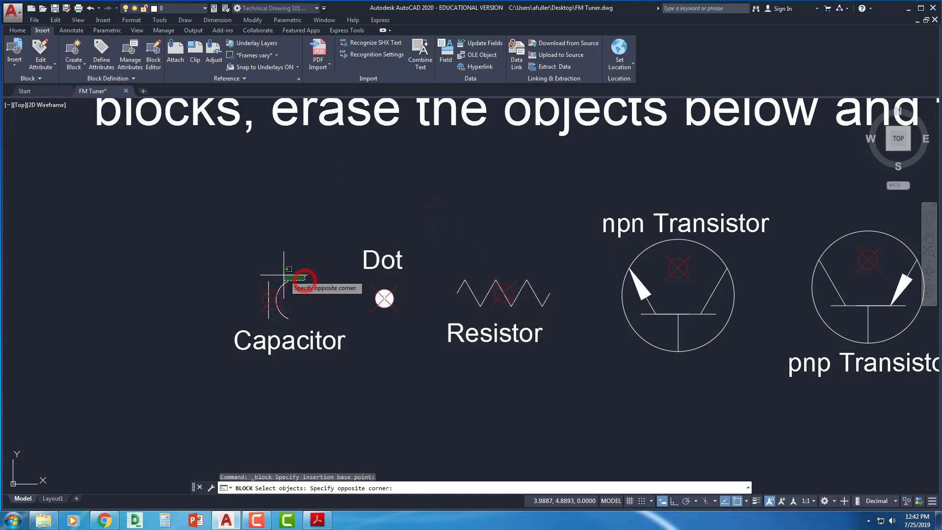
click(255, 283)
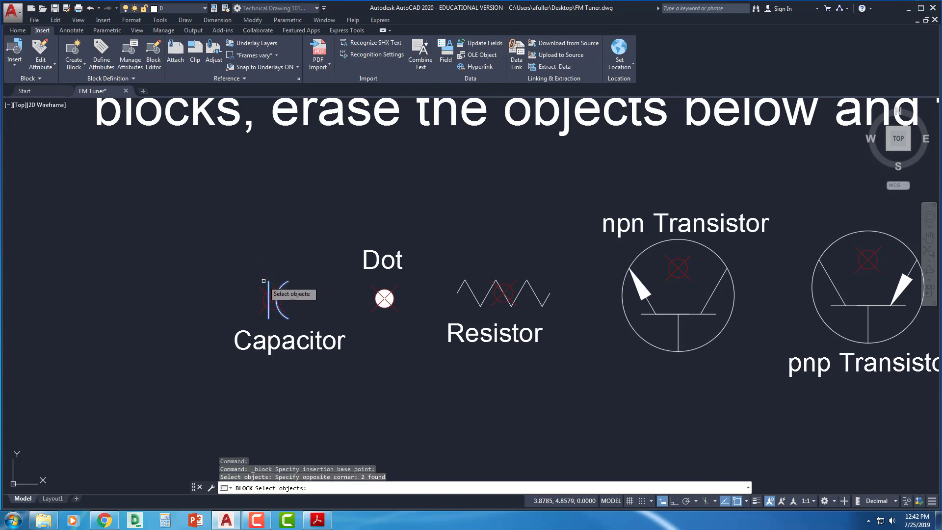
Finish the capacitor selection and set the block to Delete its source objects.
key(Return)
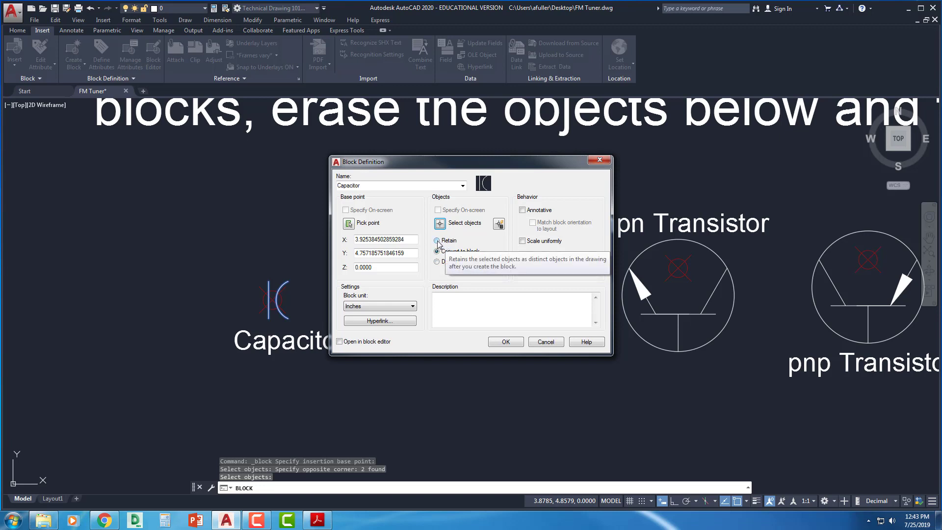
click(436, 241)
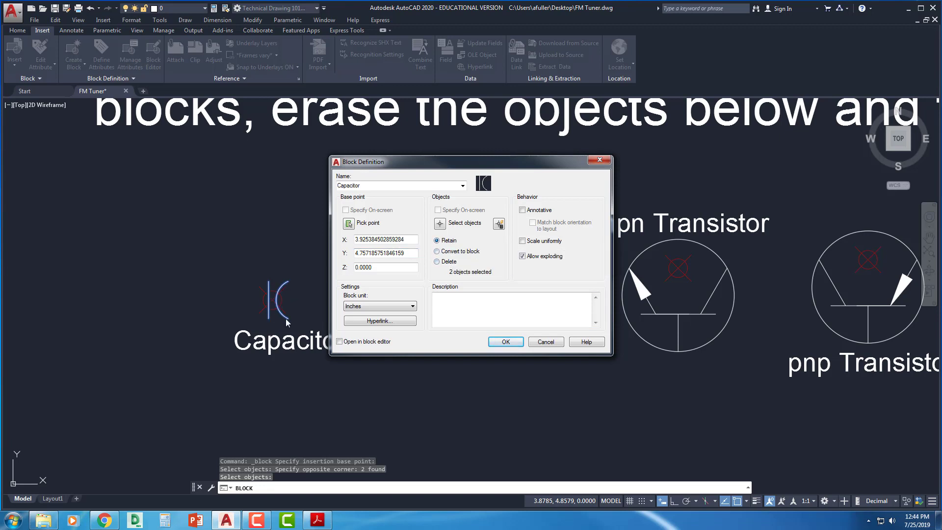
click(437, 252)
click(436, 262)
drag(450, 163, 500, 162)
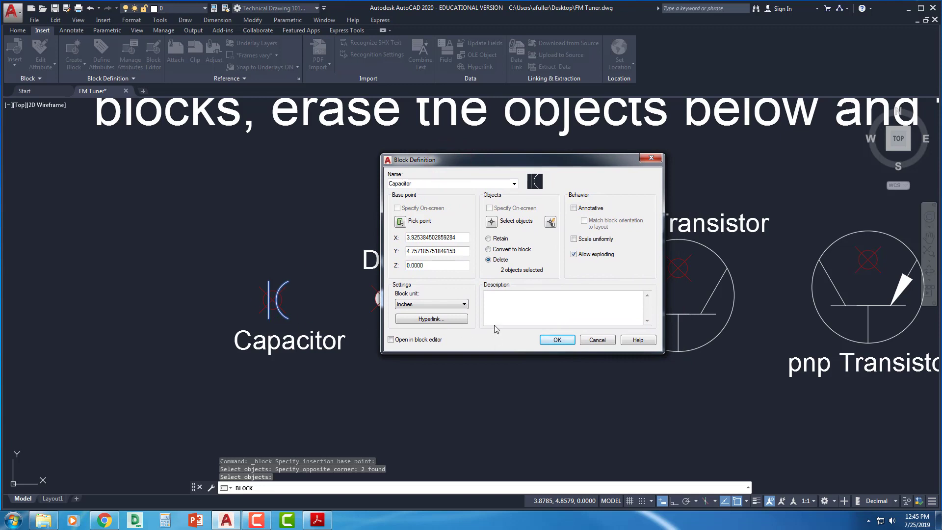
Create the Capacitor block and confirm it appears in the block gallery.
click(556, 340)
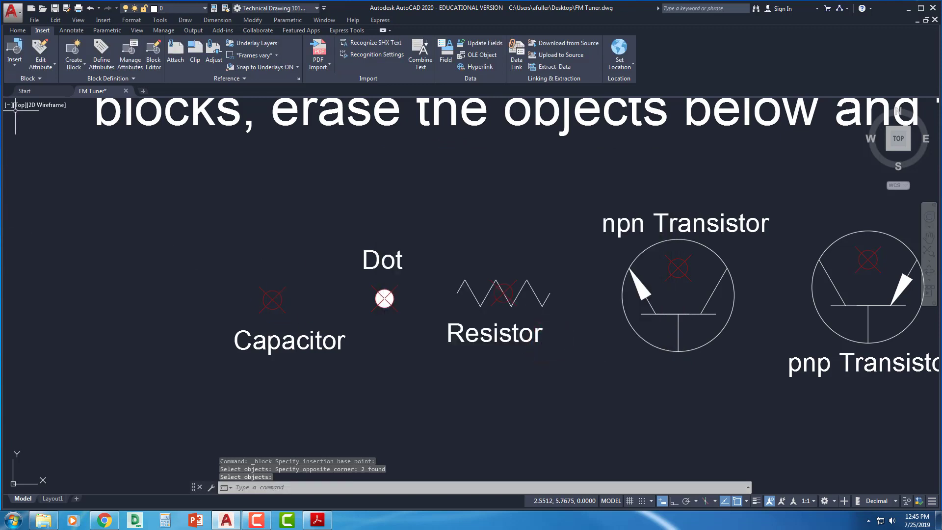
click(14, 55)
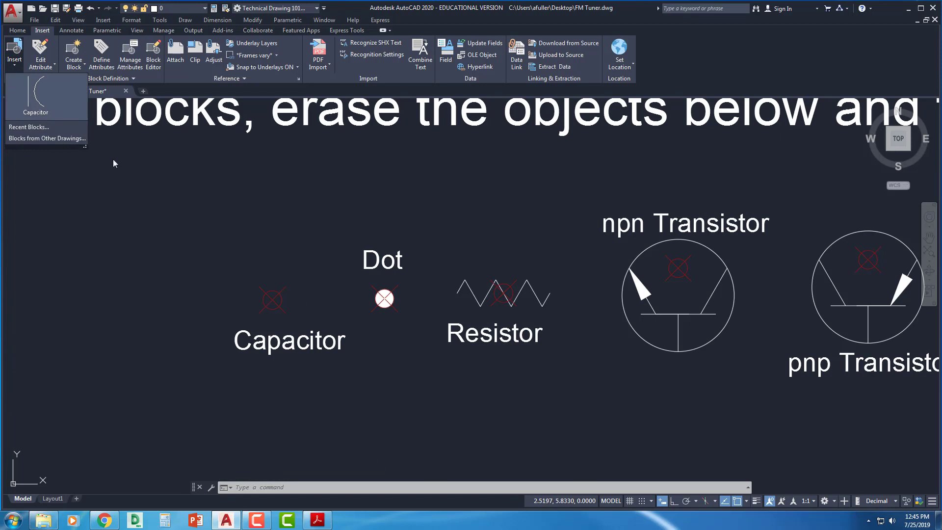
click(285, 277)
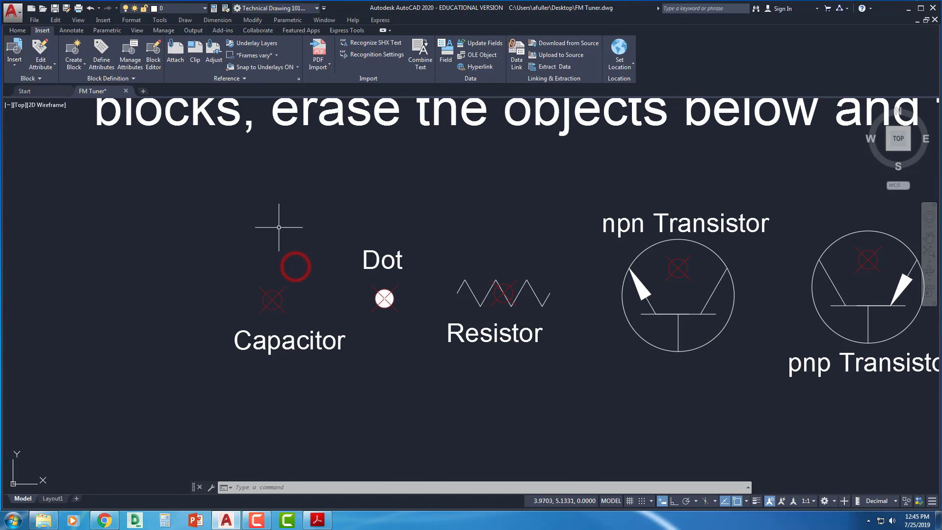
Make a Dot block based at its red node from the white circle, deleting the original.
click(74, 49)
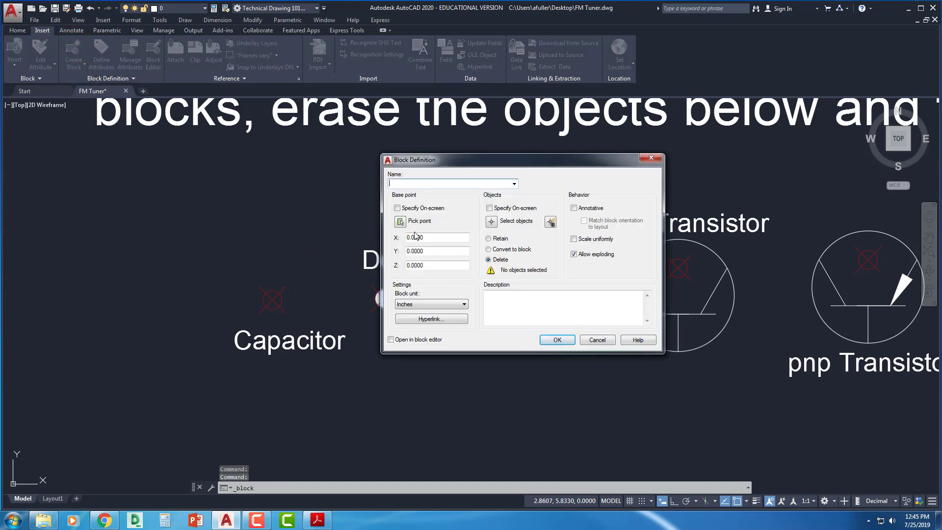
text(Dot)
click(400, 221)
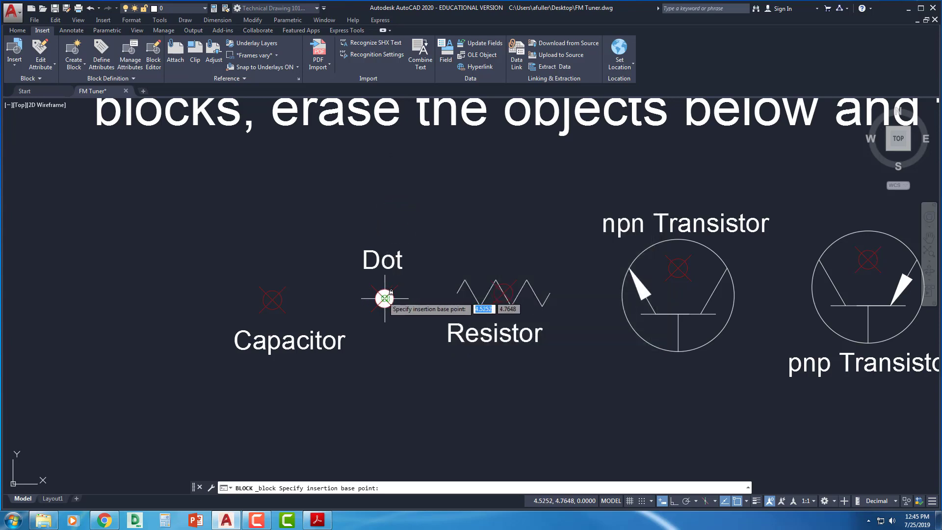
click(385, 298)
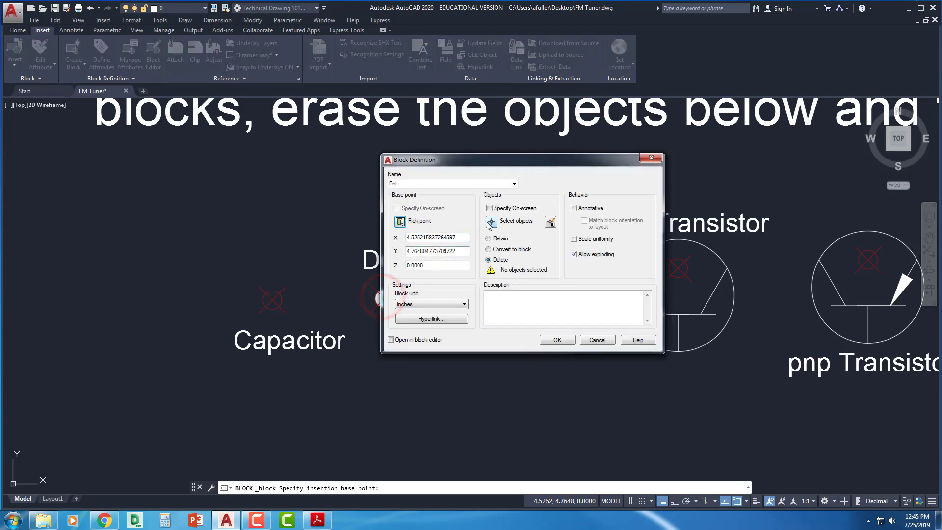
click(489, 222)
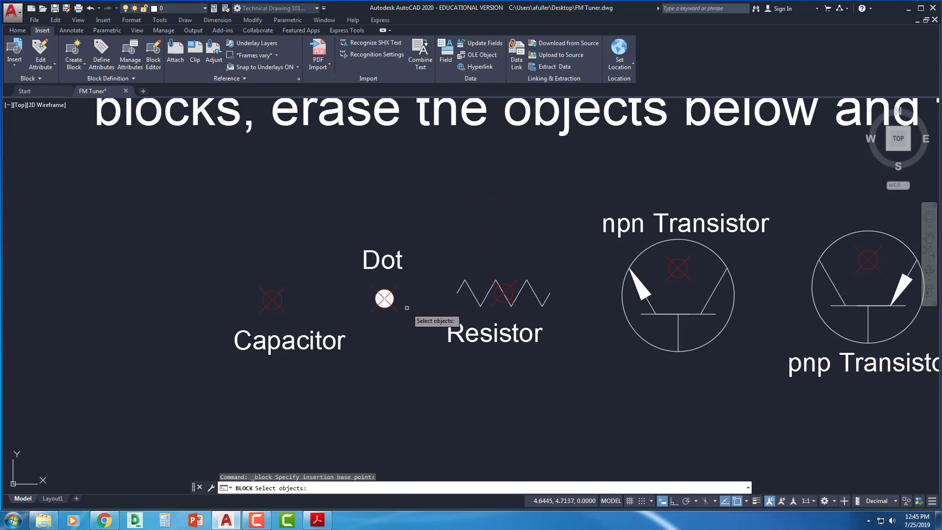
click(405, 317)
click(363, 282)
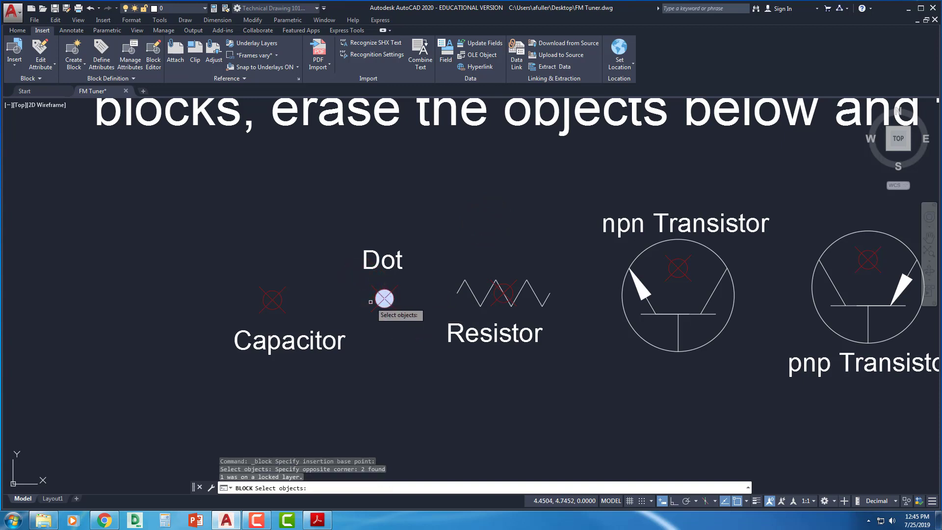
key(Return)
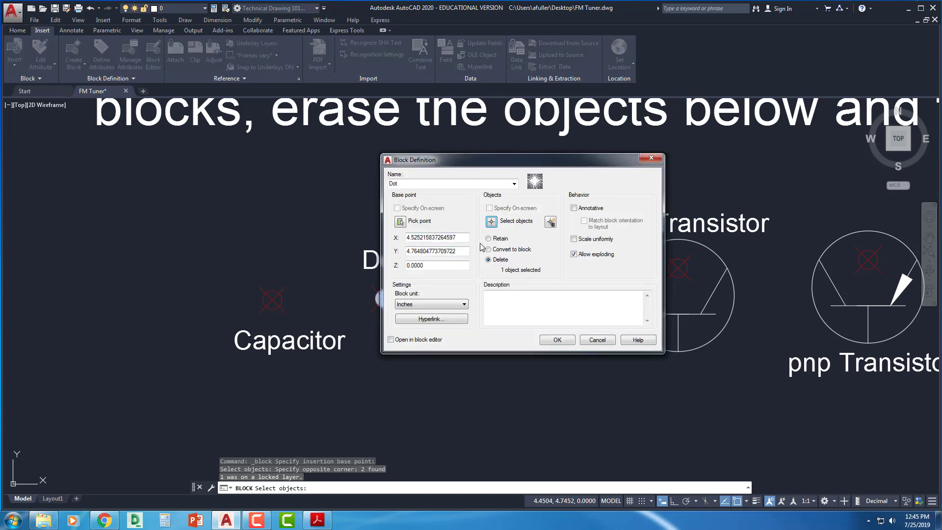
click(558, 340)
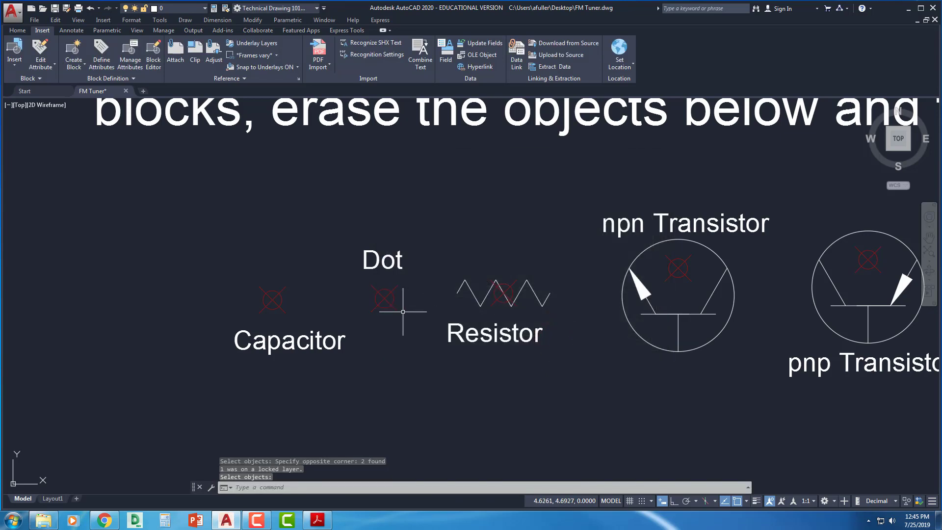
middle_drag(399, 312, 317, 316)
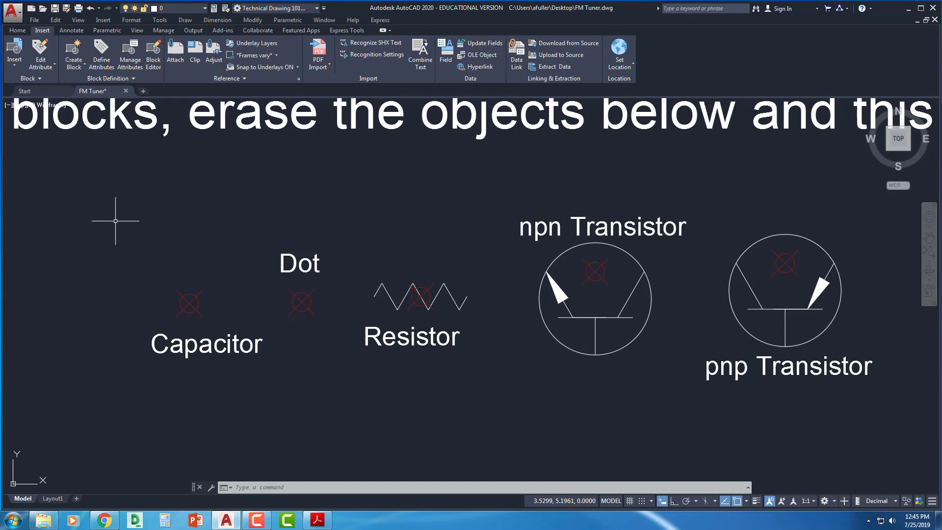
Use B to define a Resistor block at its red node from the zigzag, deleting the original.
text(b)
key(Return)
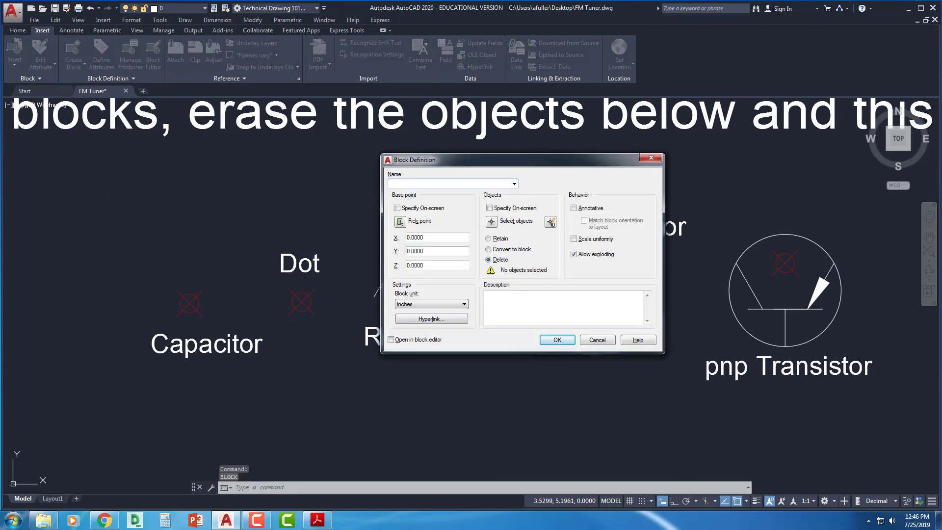
text(Resistor)
click(400, 222)
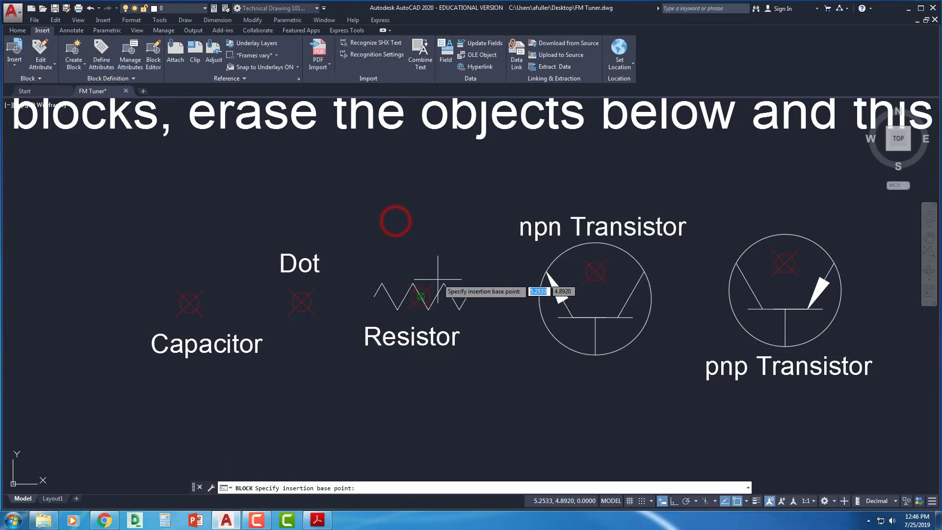
click(419, 295)
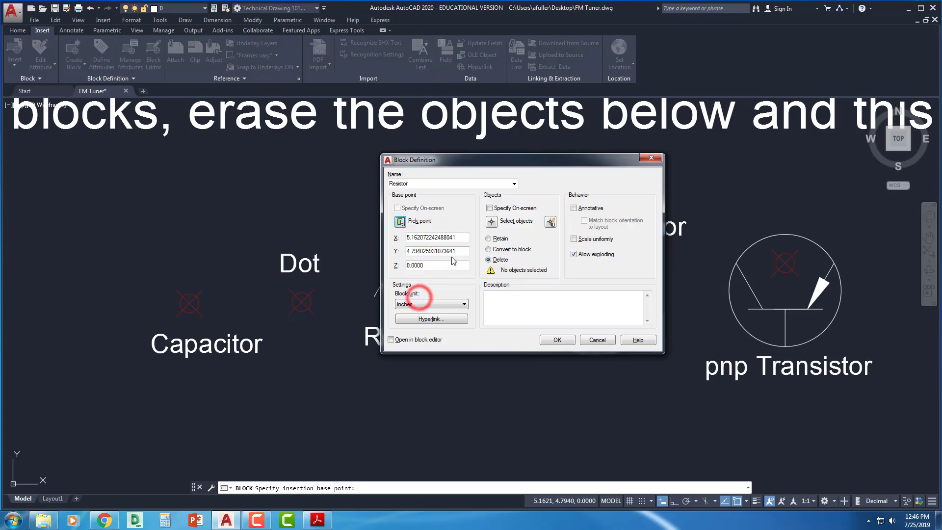
click(491, 222)
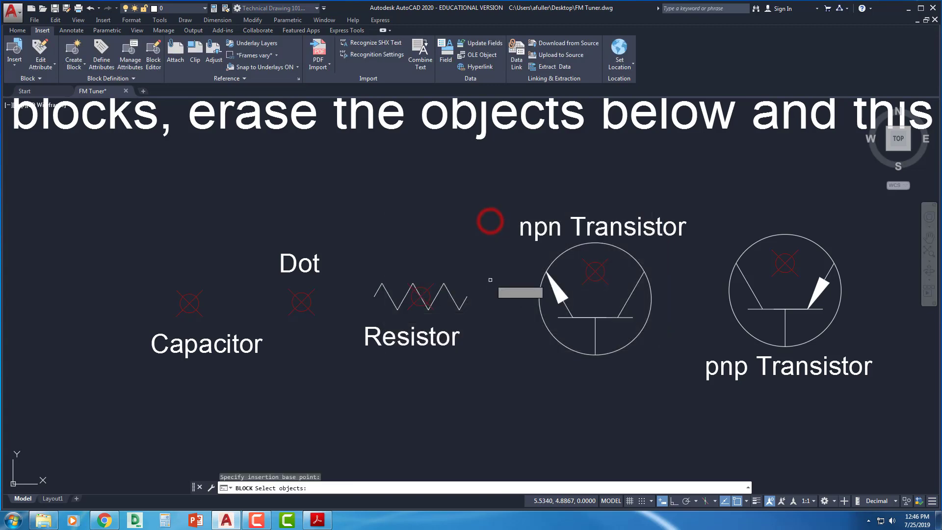
click(482, 310)
click(364, 264)
key(Return)
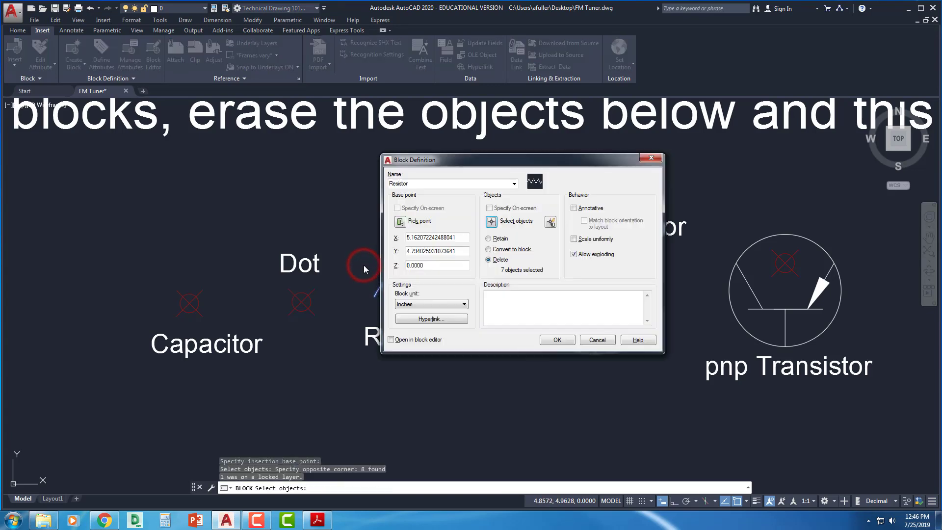
click(557, 339)
middle_drag(534, 352, 476, 347)
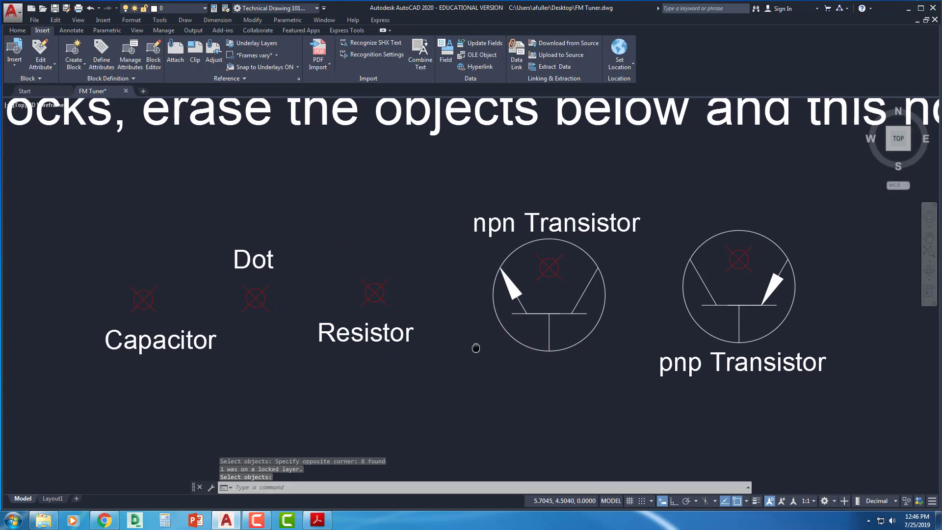
Define an NPN Transistor block based at its red point from the transistor's 8 objects.
middle_drag(399, 330, 387, 340)
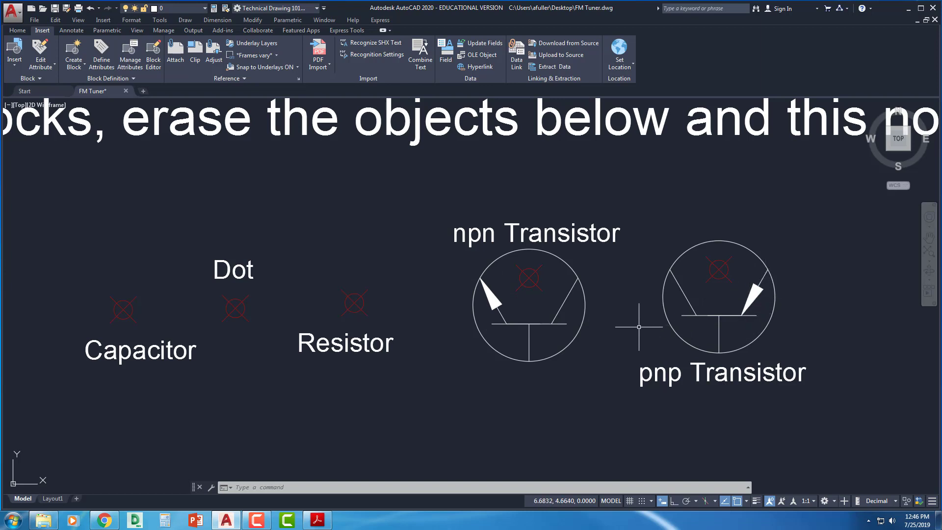
middle_drag(637, 326, 650, 327)
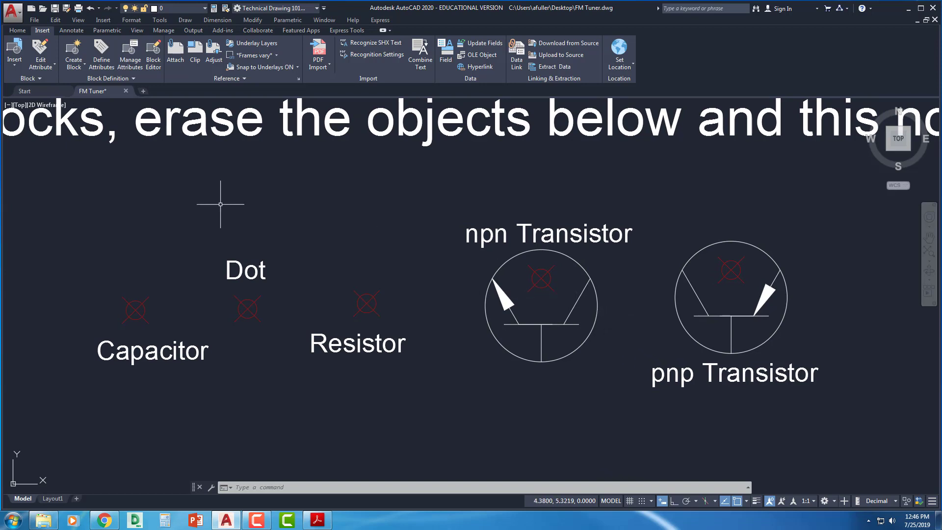
click(73, 53)
drag(456, 160, 219, 160)
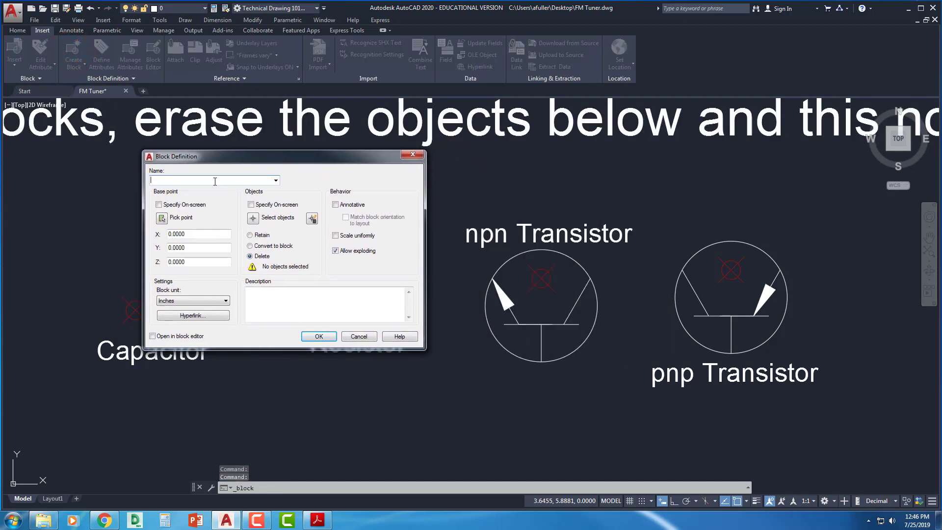
text(NPN Tr)
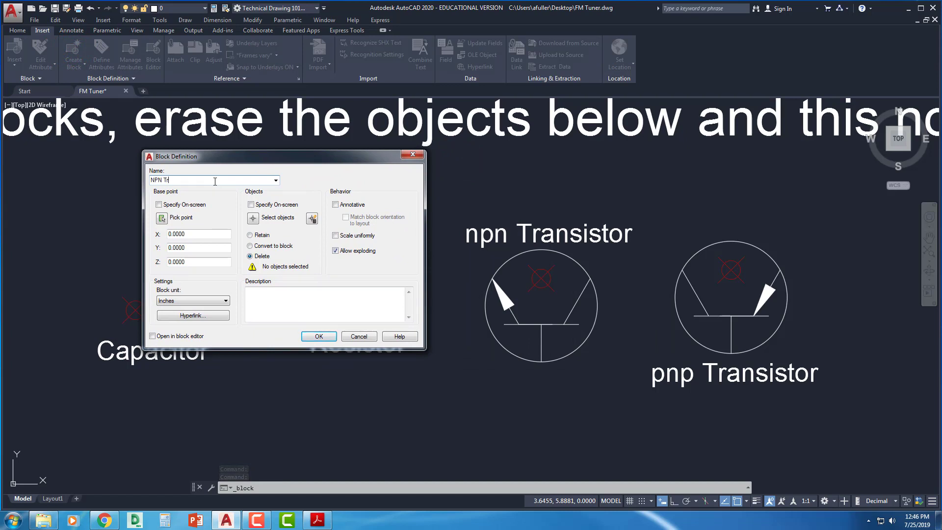
text(ansistor)
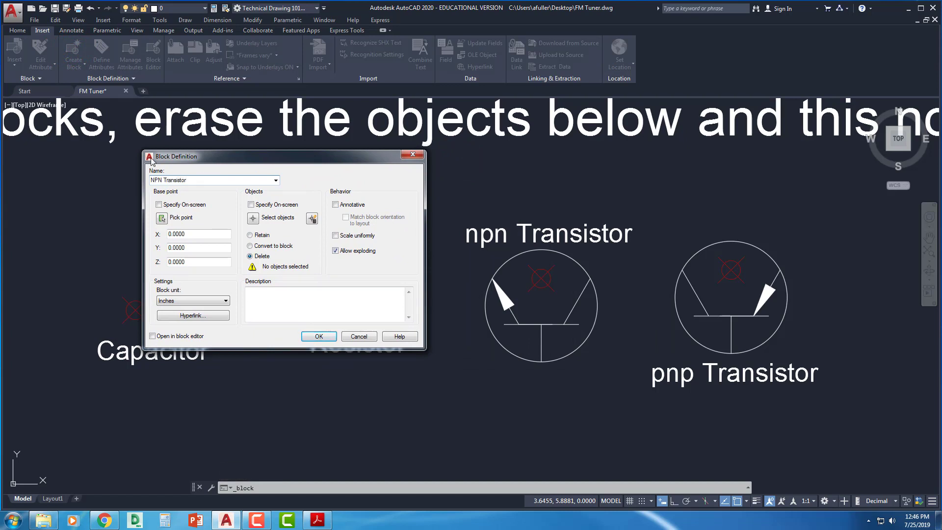
click(161, 218)
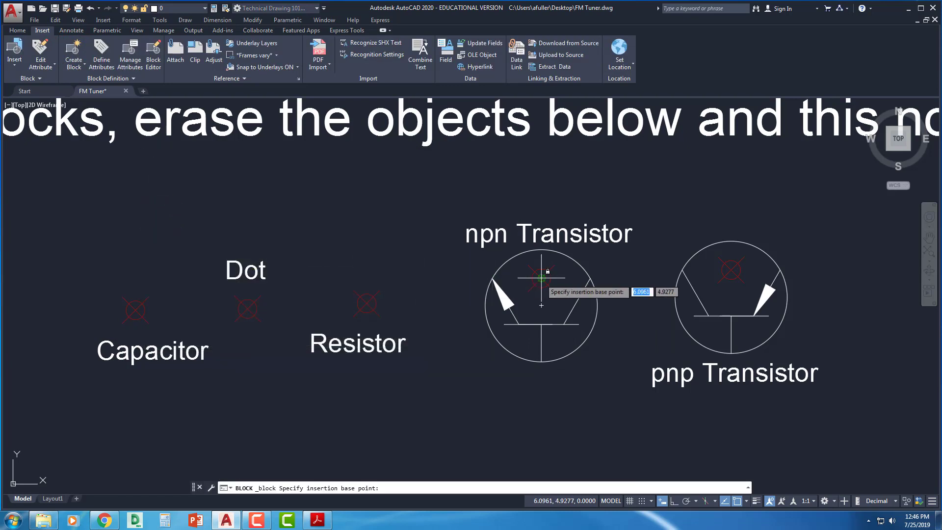
click(535, 283)
click(253, 218)
click(591, 374)
click(467, 264)
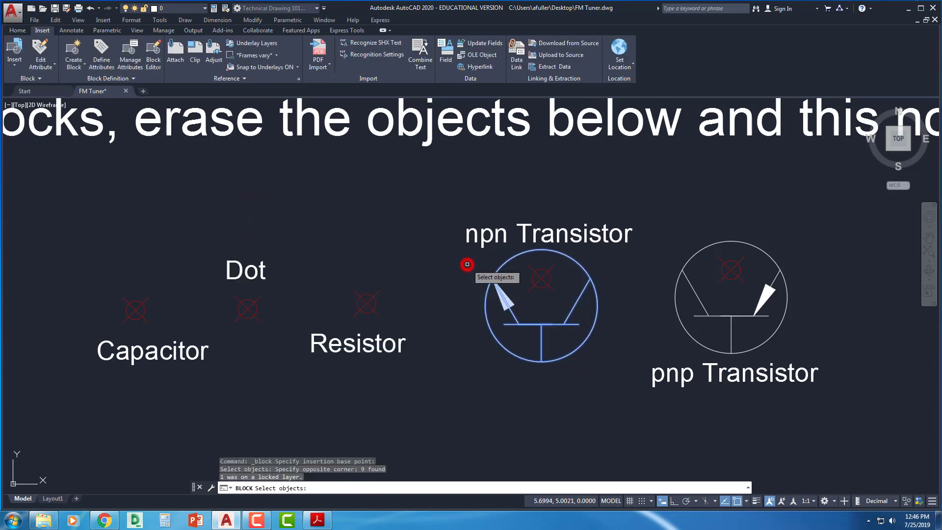
key(Return)
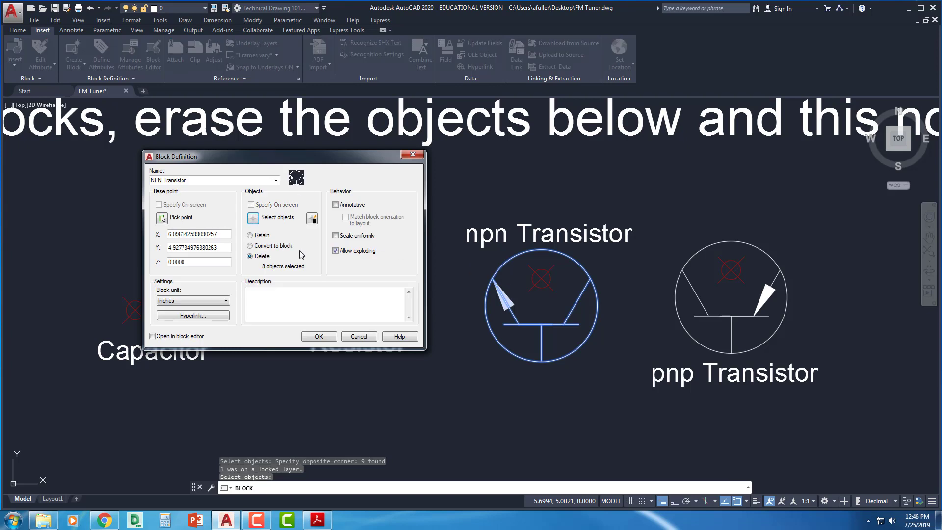
click(321, 337)
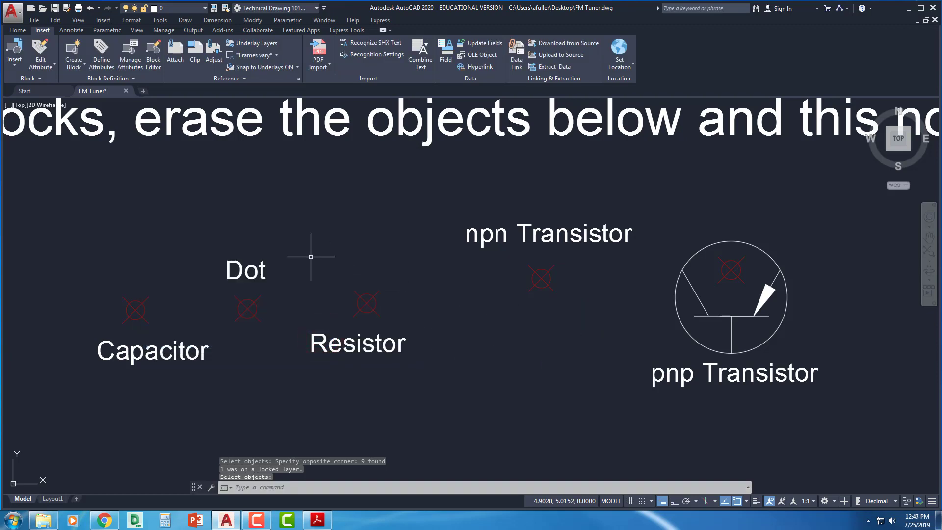
Define a 'PNP Transistor' block based at its red node, crossing-selecting the transistor and erasing the original.
key(Return)
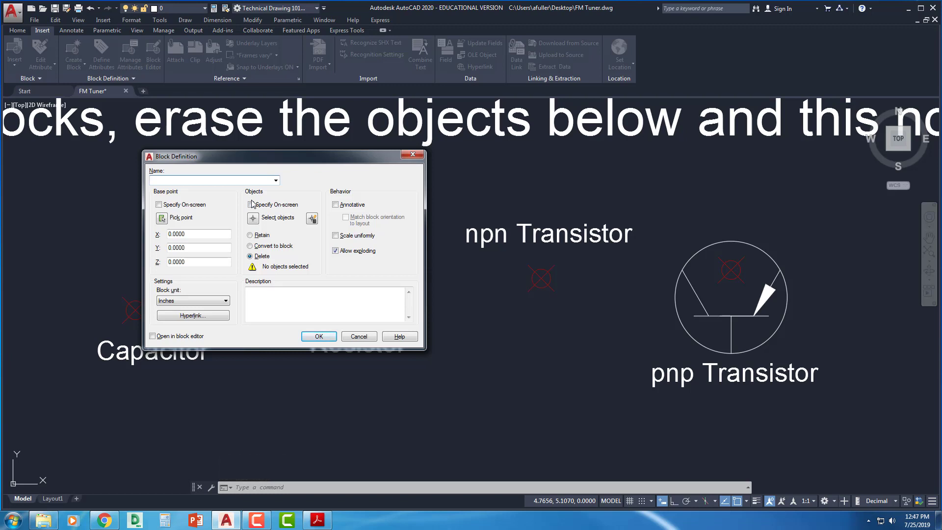
text(PNP Transistor)
click(162, 217)
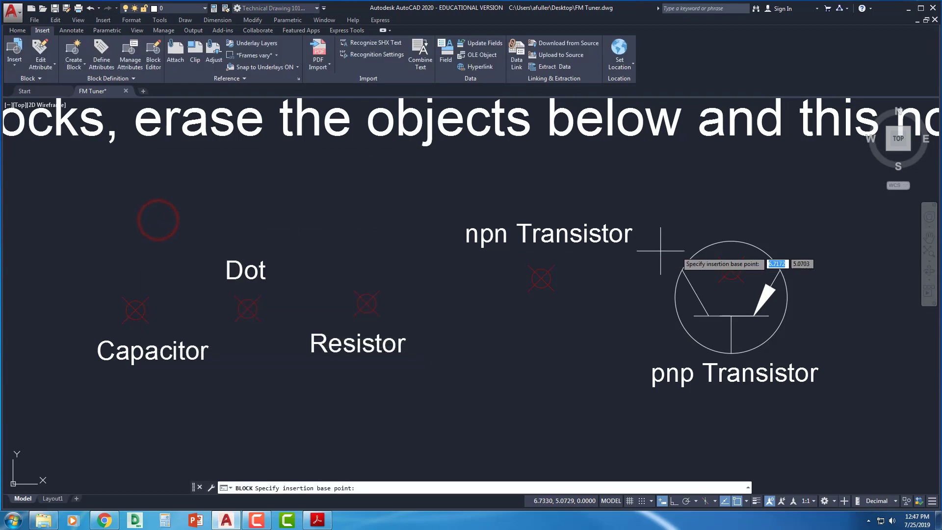
click(731, 270)
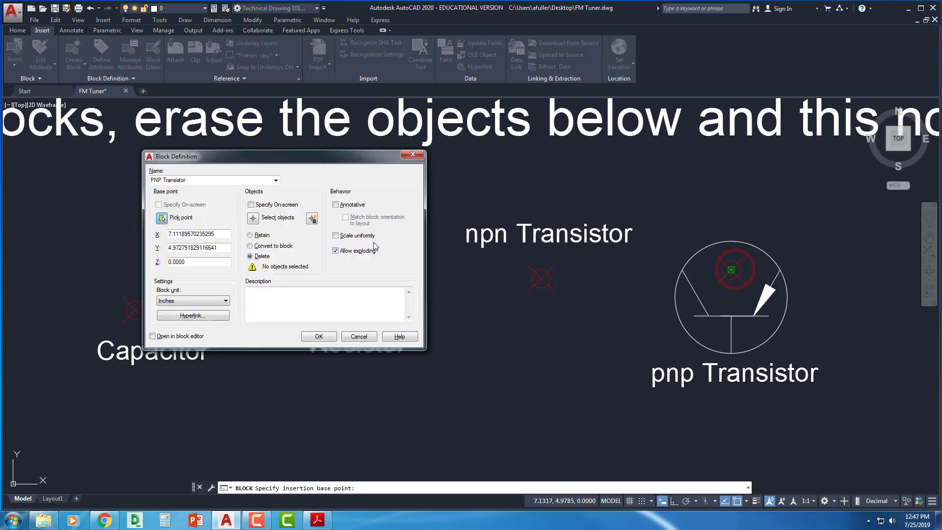
click(253, 217)
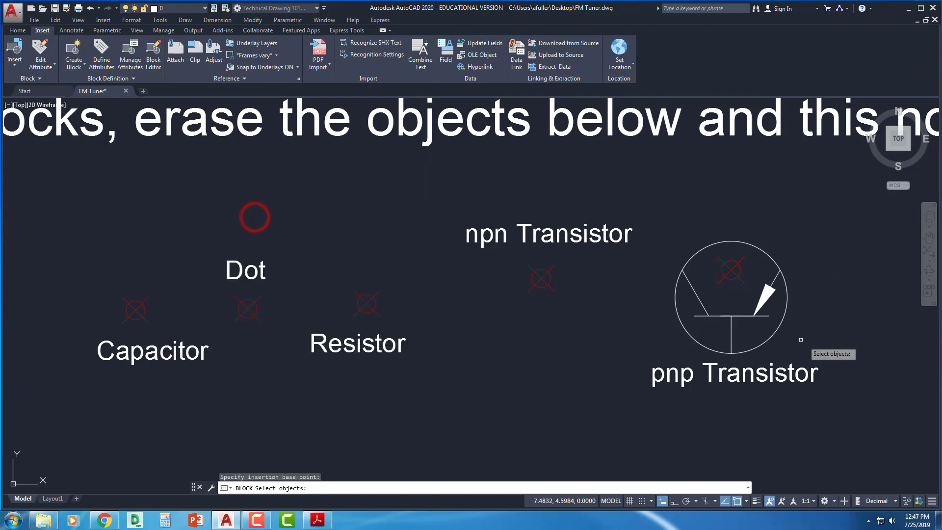
click(830, 341)
click(646, 301)
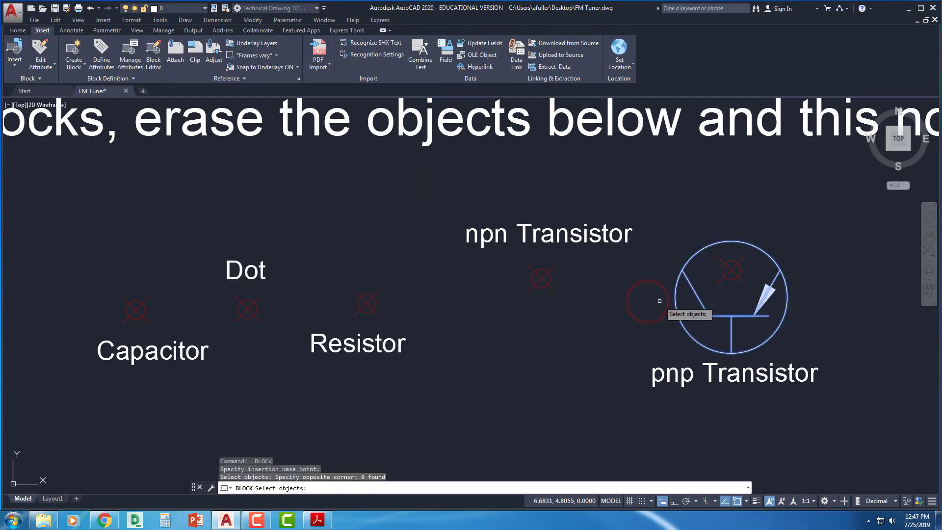
click(877, 316)
click(738, 250)
key(Return)
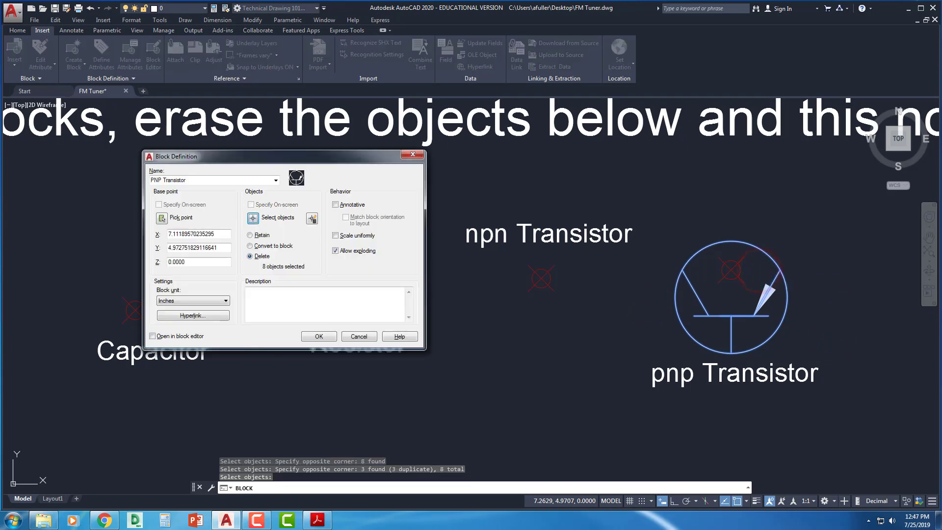
click(318, 338)
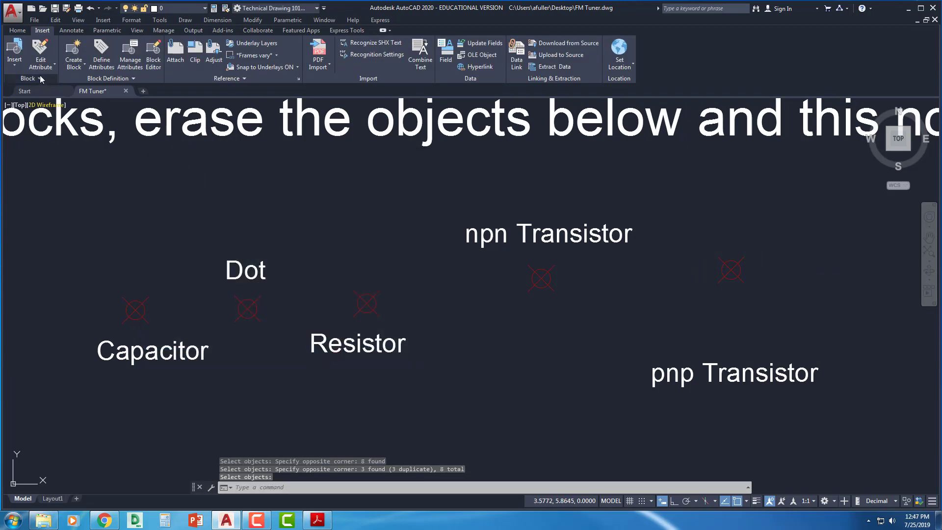
Check the block list, save, then crossing-select and delete the instruction note and symbol labels.
click(13, 70)
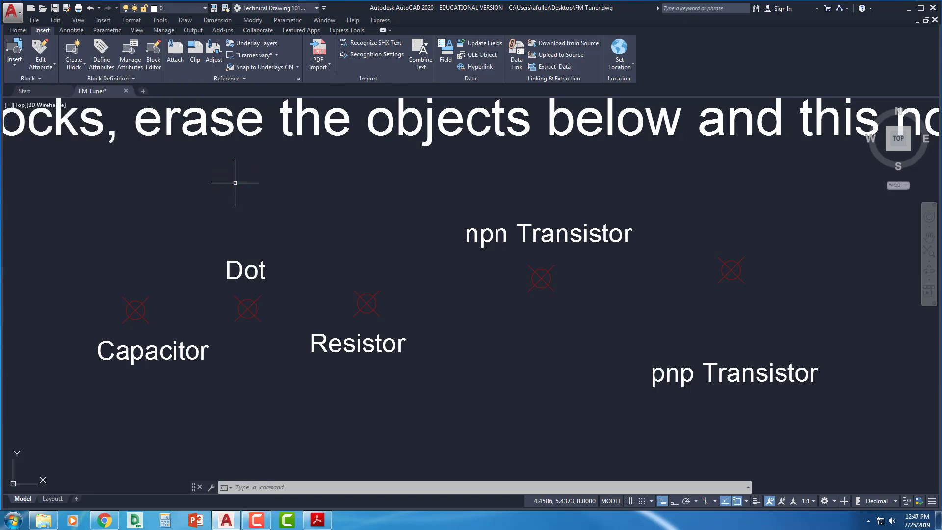
key(ctrl+s)
scroll(235, 183, down, 6)
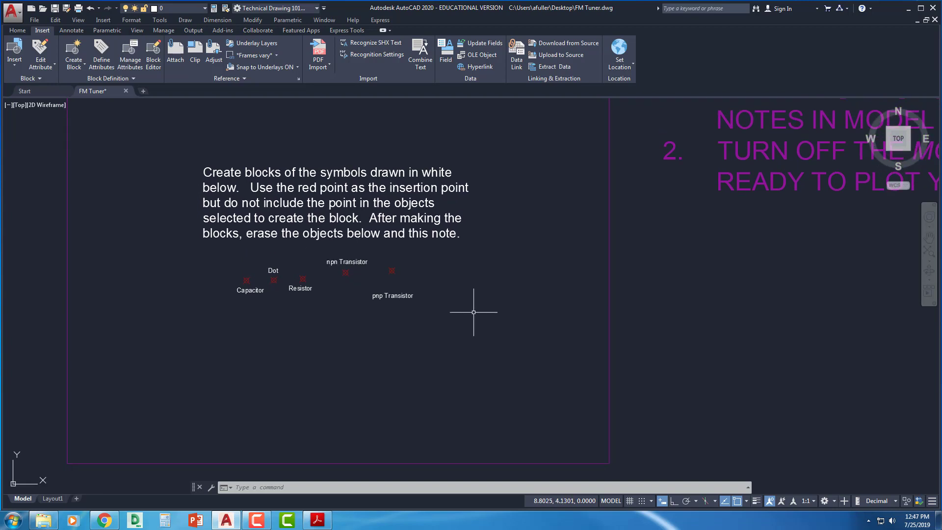
click(501, 334)
click(215, 150)
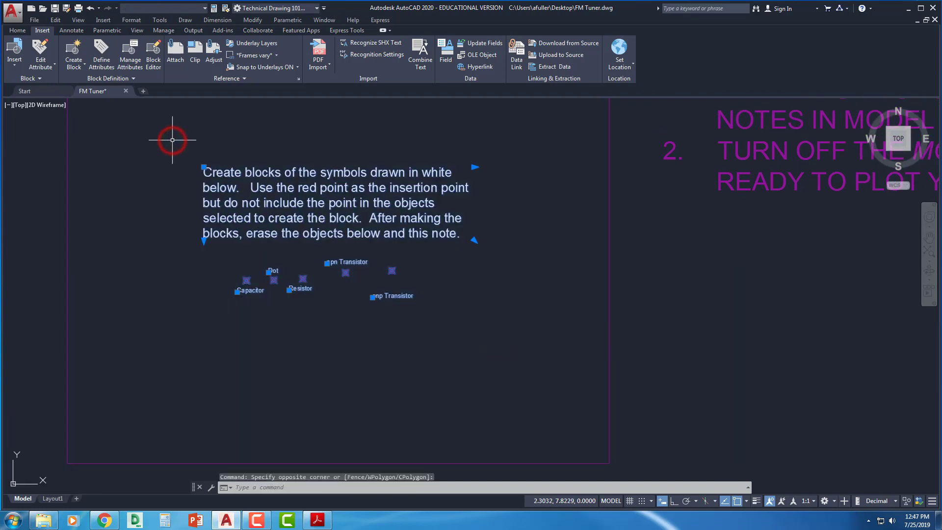
key(Delete)
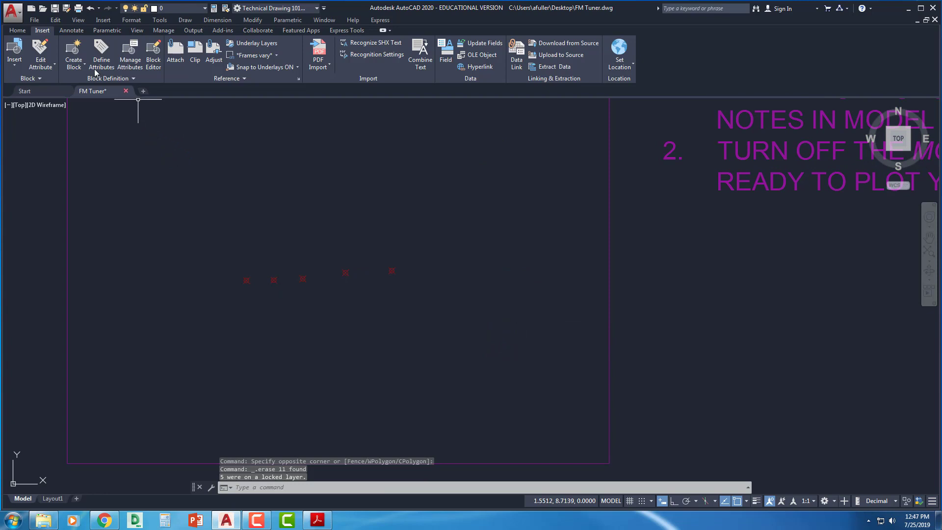
click(19, 30)
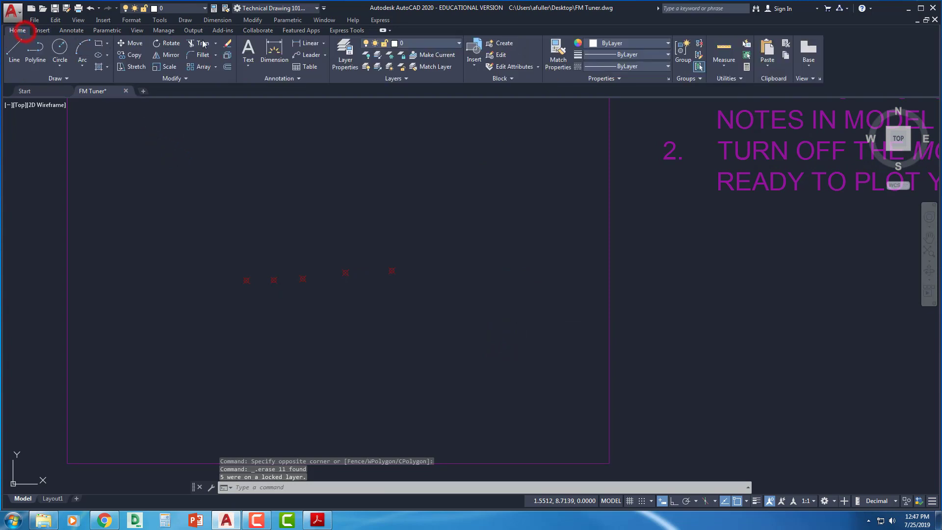
Freeze the Nodes layer to hide the red markers and save FM Tuner.dwg.
click(438, 45)
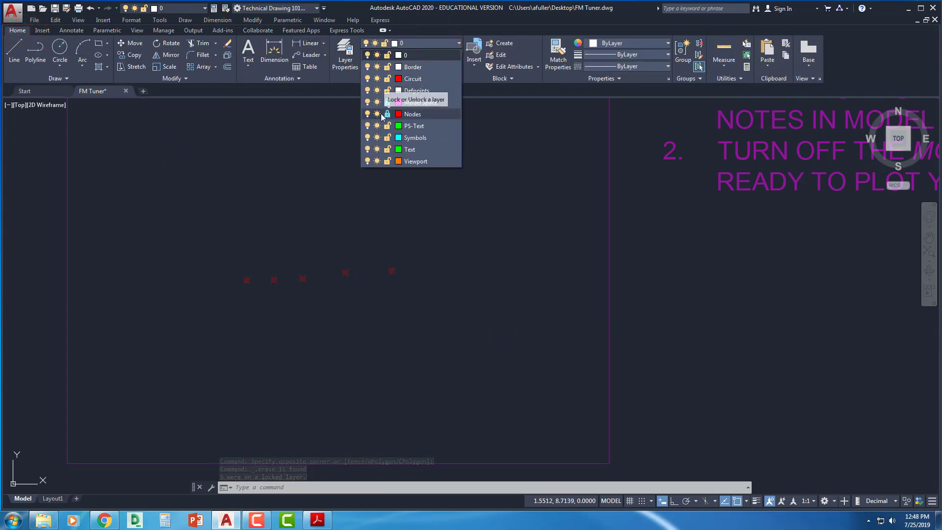
click(376, 114)
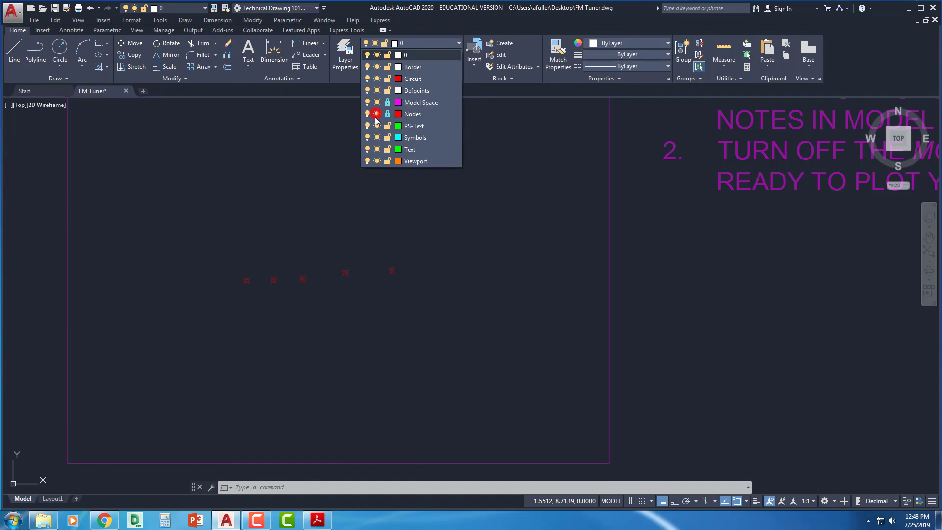
click(300, 200)
middle_drag(385, 181, 379, 189)
scroll(379, 190, down, 2)
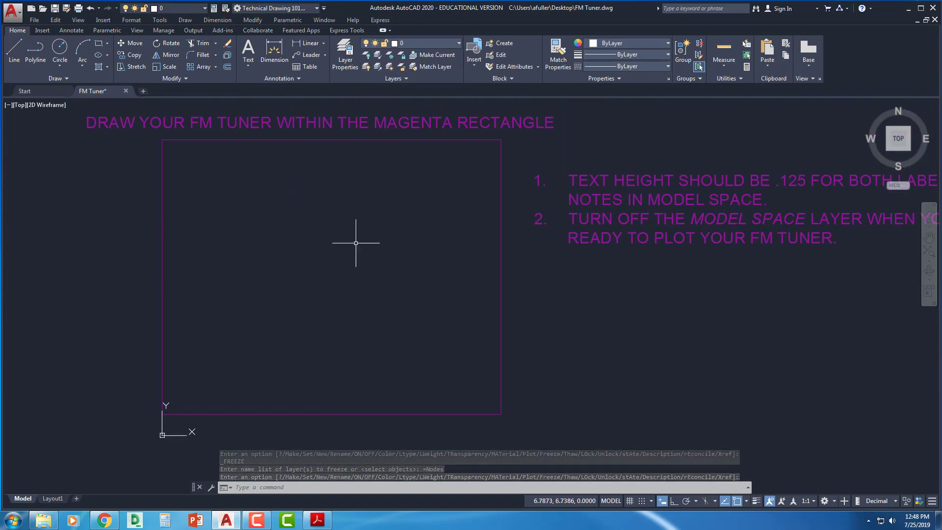
key(ctrl+s)
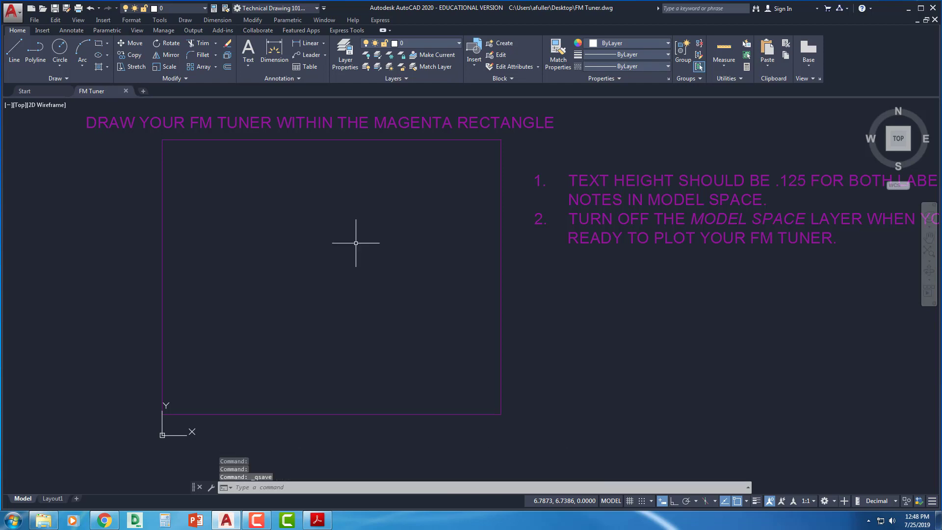